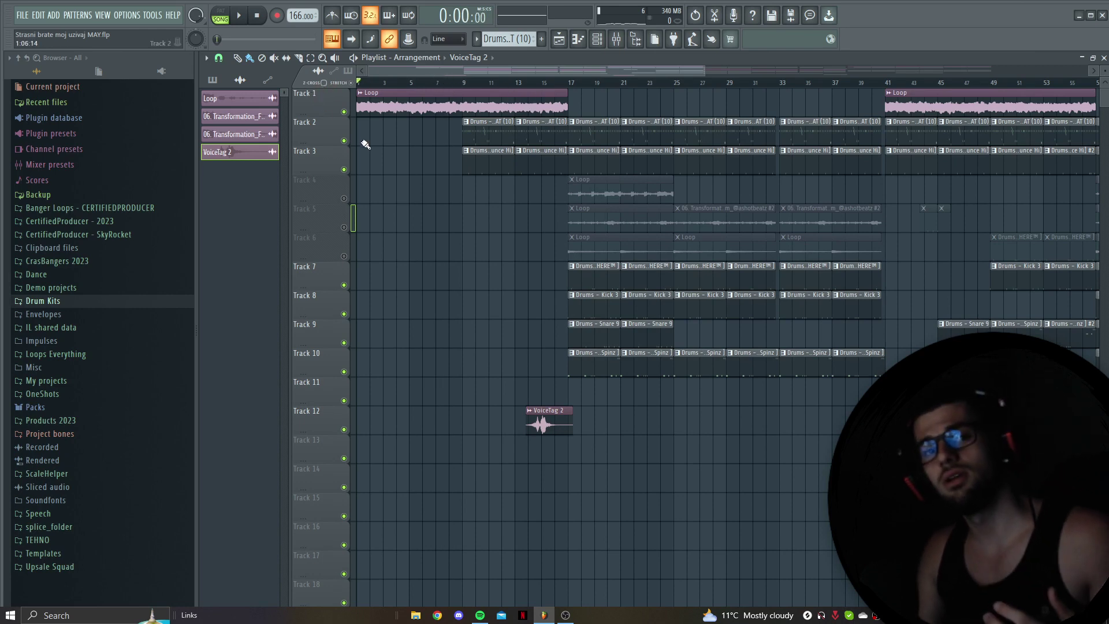
click(616, 39)
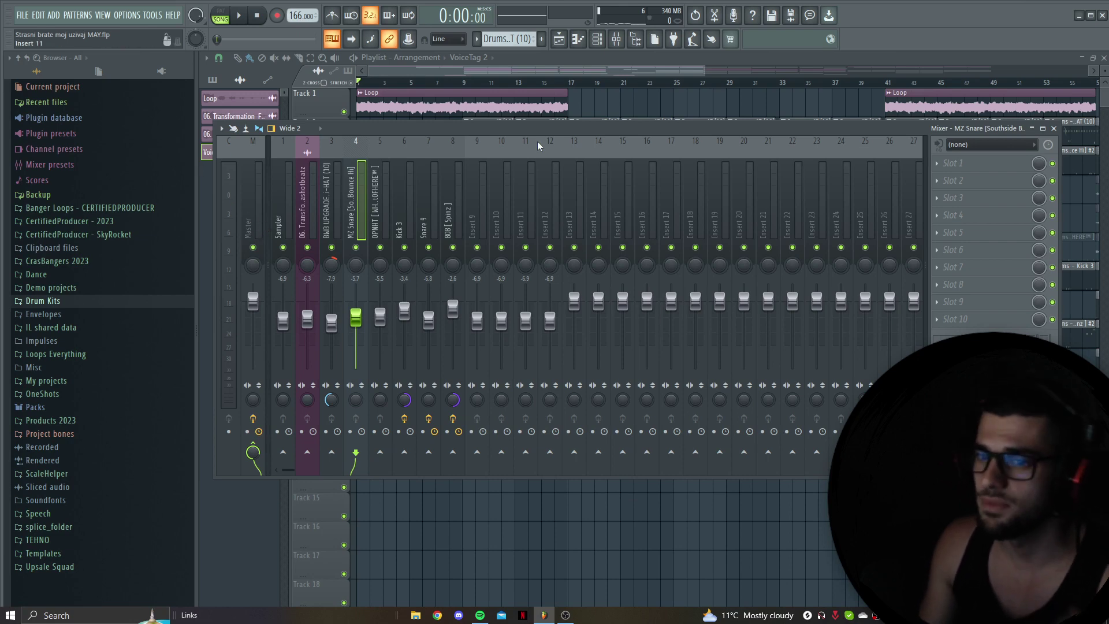
key(F9)
key(F9)
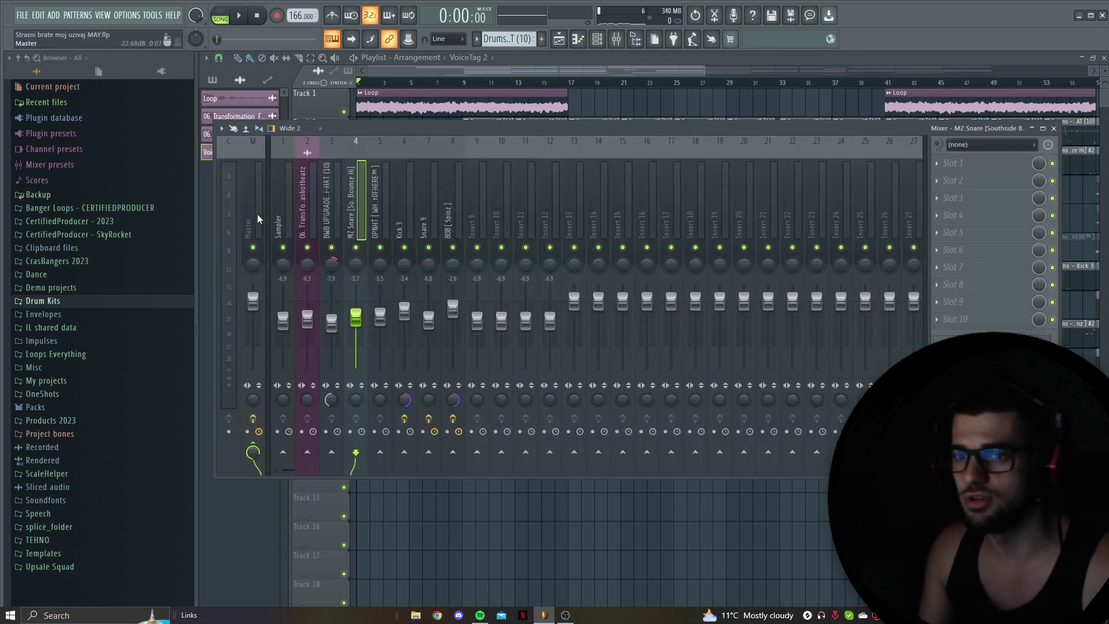
key(F9)
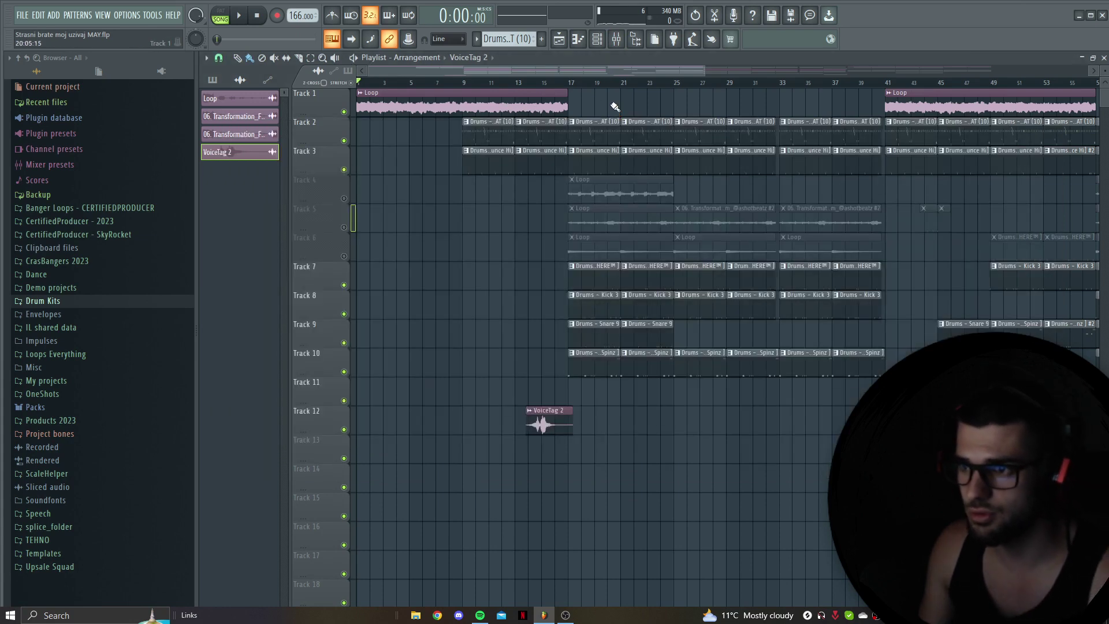
Unmute tracks 4, 5 and 6 and listen to the arrangement from bar 9.
click(343, 255)
click(344, 227)
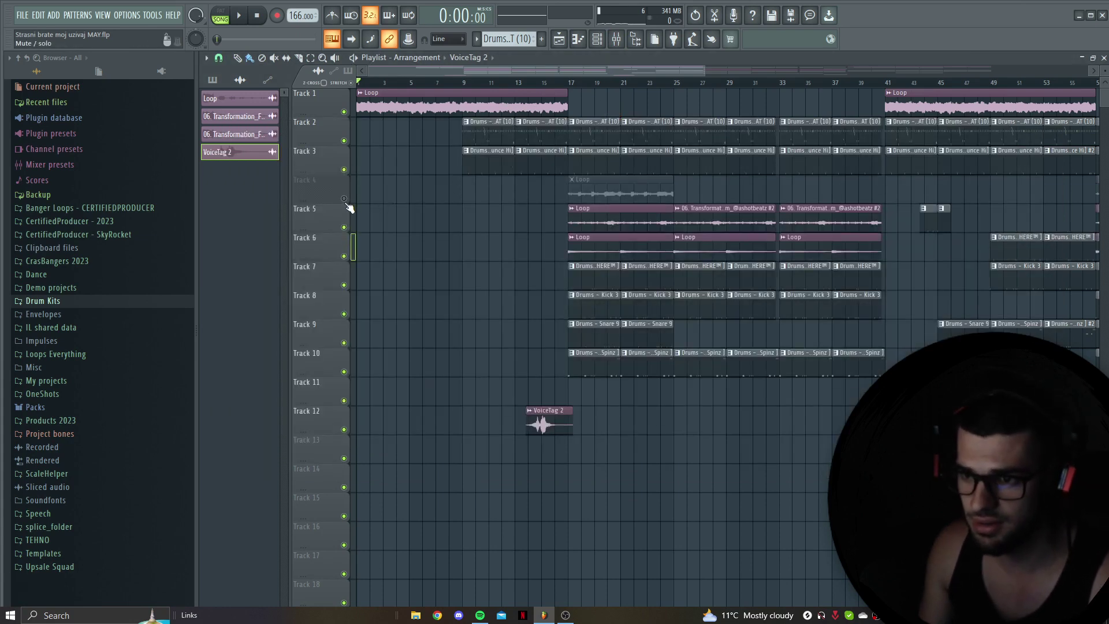
click(343, 198)
mouse_move(462, 84)
mouse_down()
mouse_move(483, 82)
mouse_move(470, 87)
mouse_up()
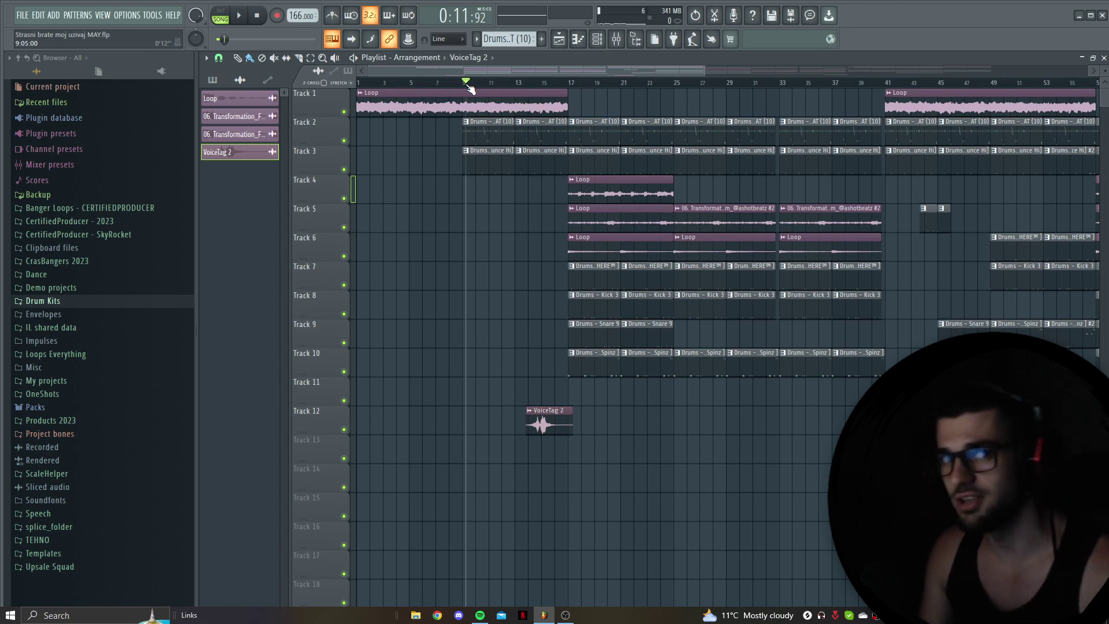
key(space)
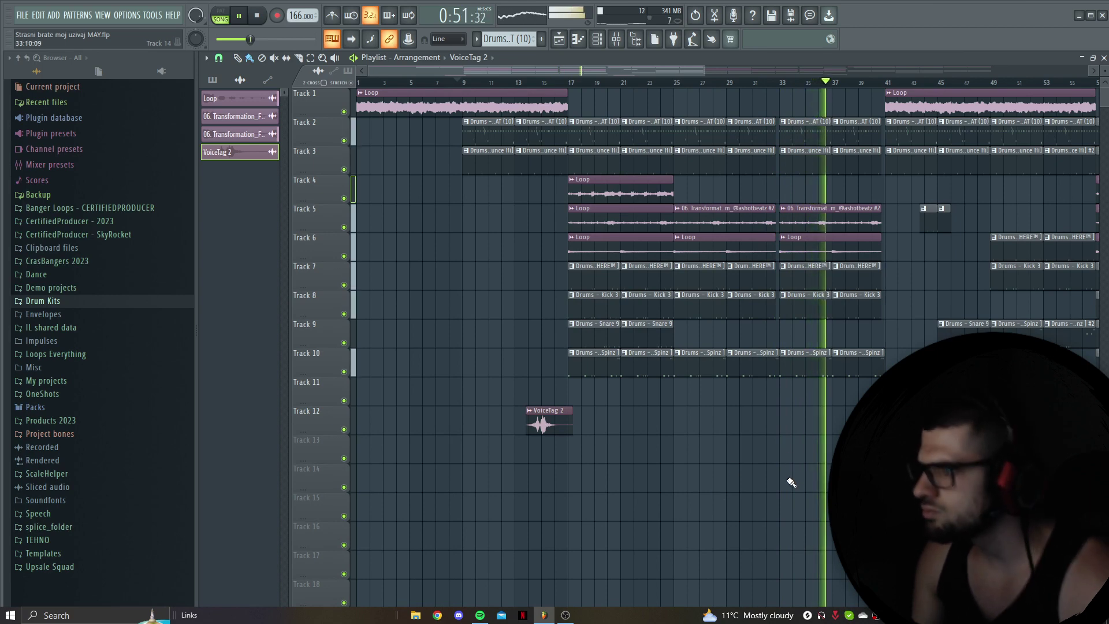
scroll(802, 460, down, 1)
key(space)
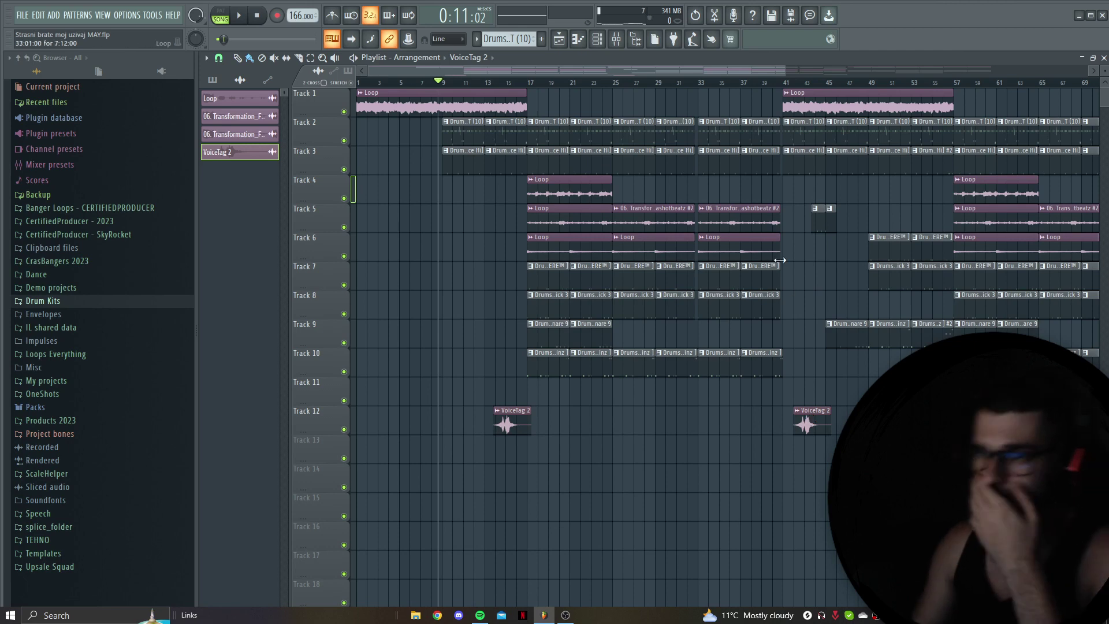
Mute the melody loops on tracks 4, 5 and 6 and play the arrangement from bar 17.
ctrl+scroll(606, 235, up, 5)
right_click(466, 67)
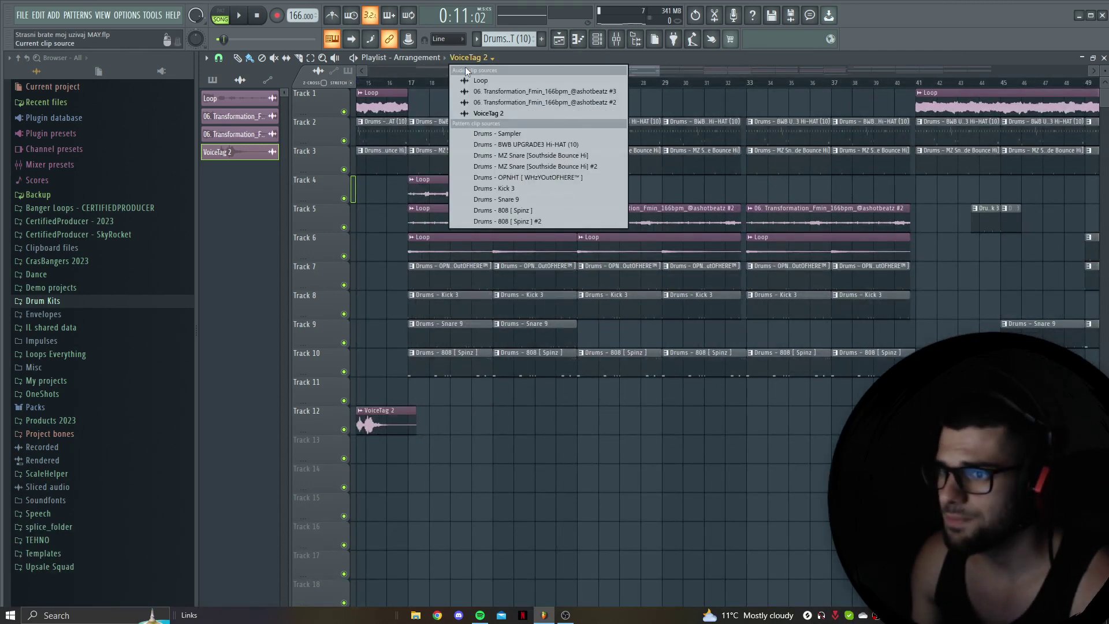
click(418, 74)
drag(496, 82, 414, 82)
click(344, 256)
click(343, 227)
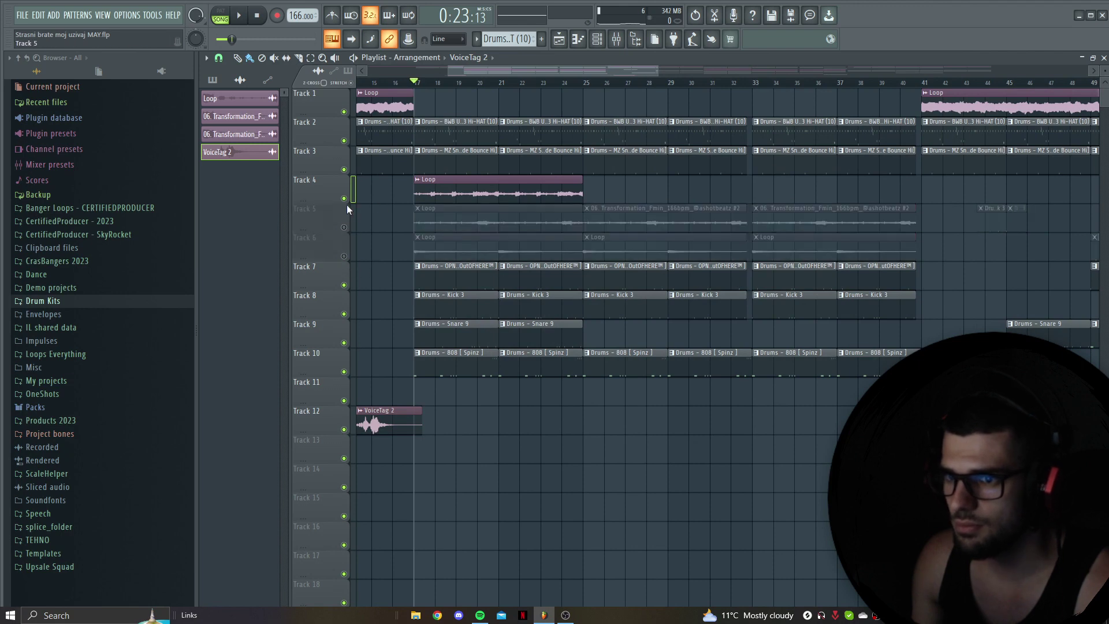
click(344, 199)
key(space)
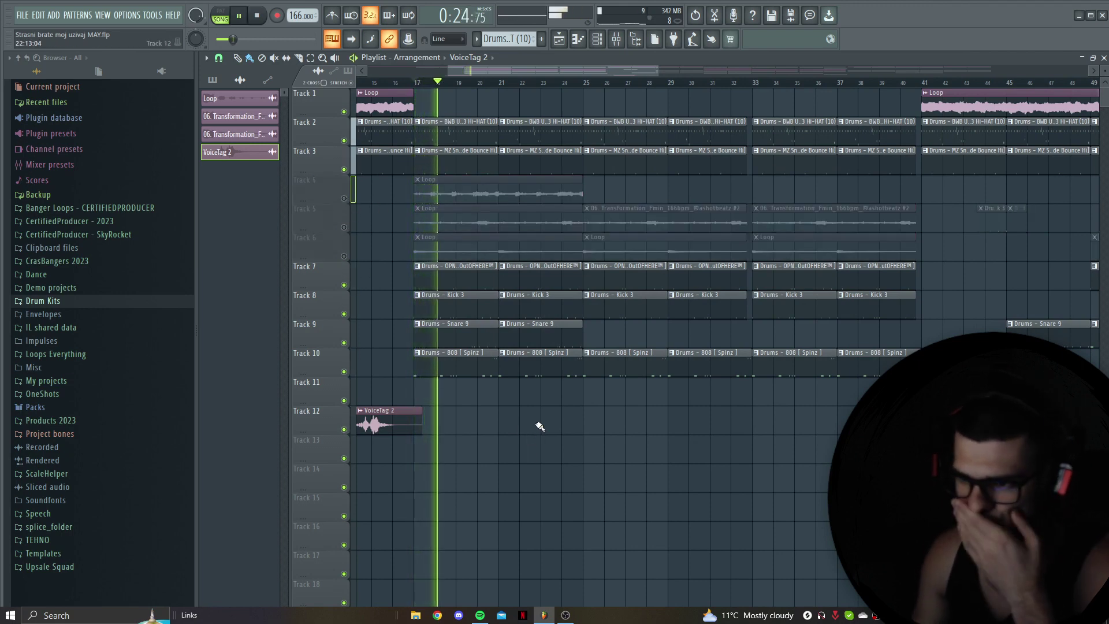
Examine the Kick 3 and 808 mixer tracks, including their effects and stereo separation, while briefly playing the drums.
click(616, 39)
key(space)
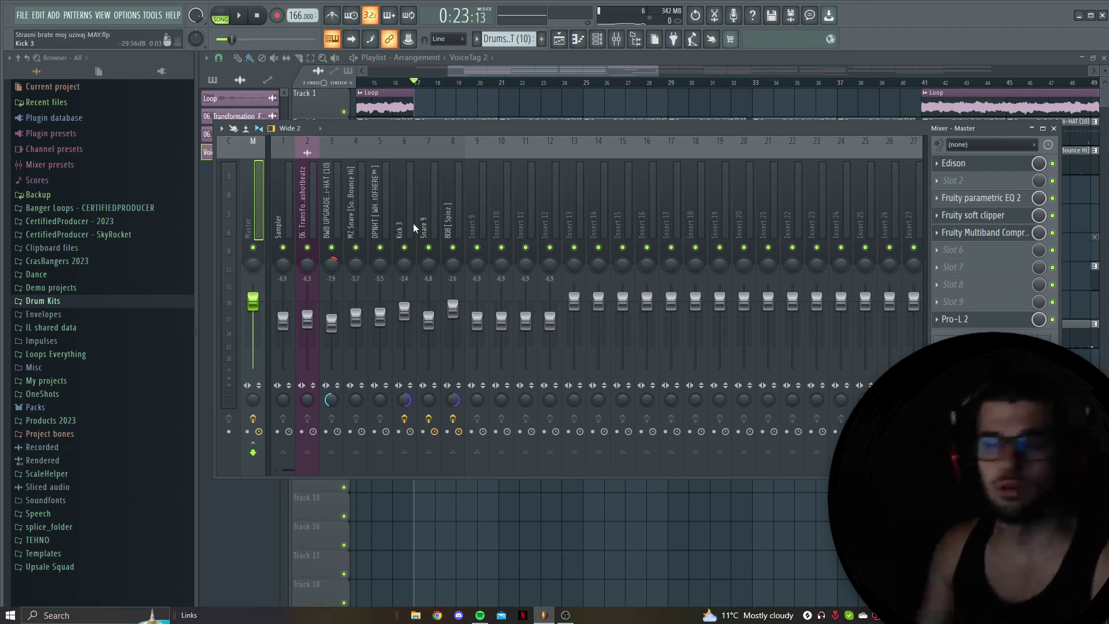
click(414, 223)
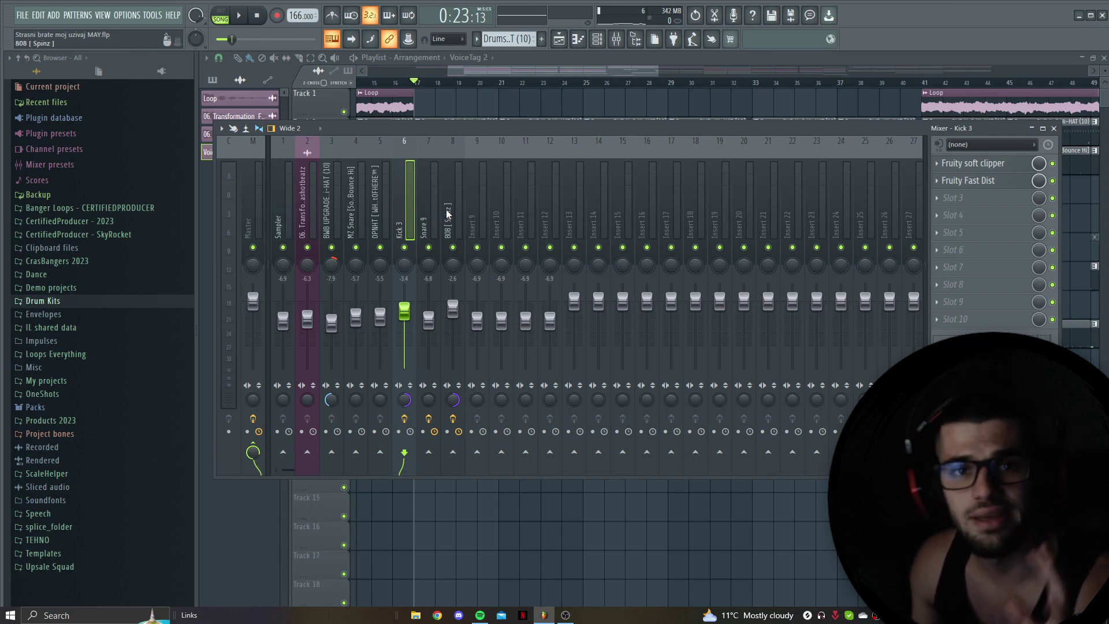
click(455, 226)
click(409, 226)
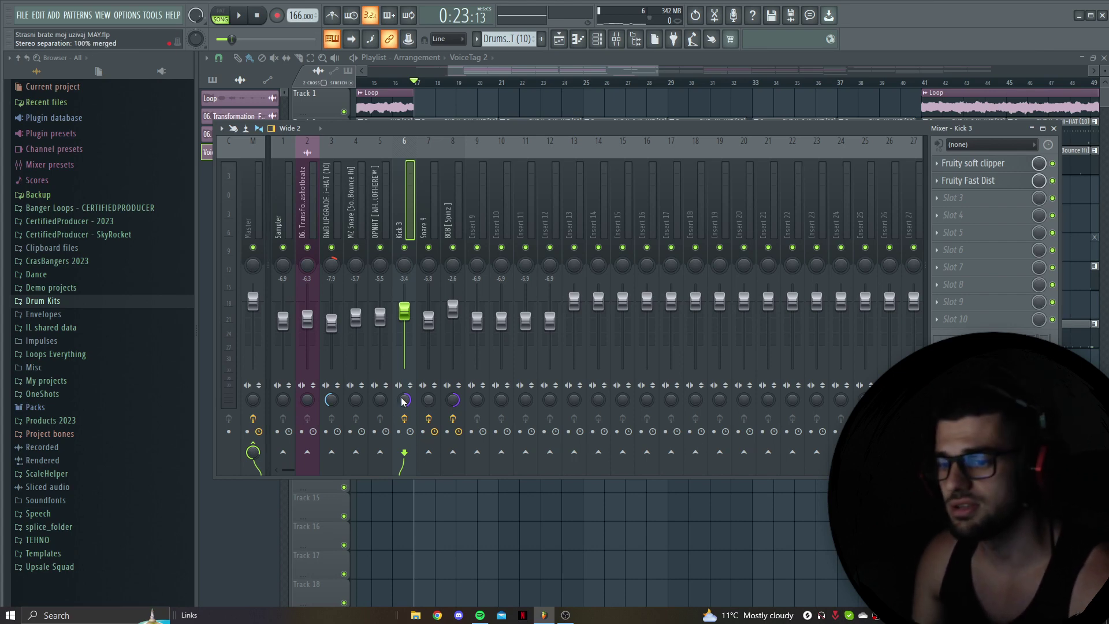
click(453, 400)
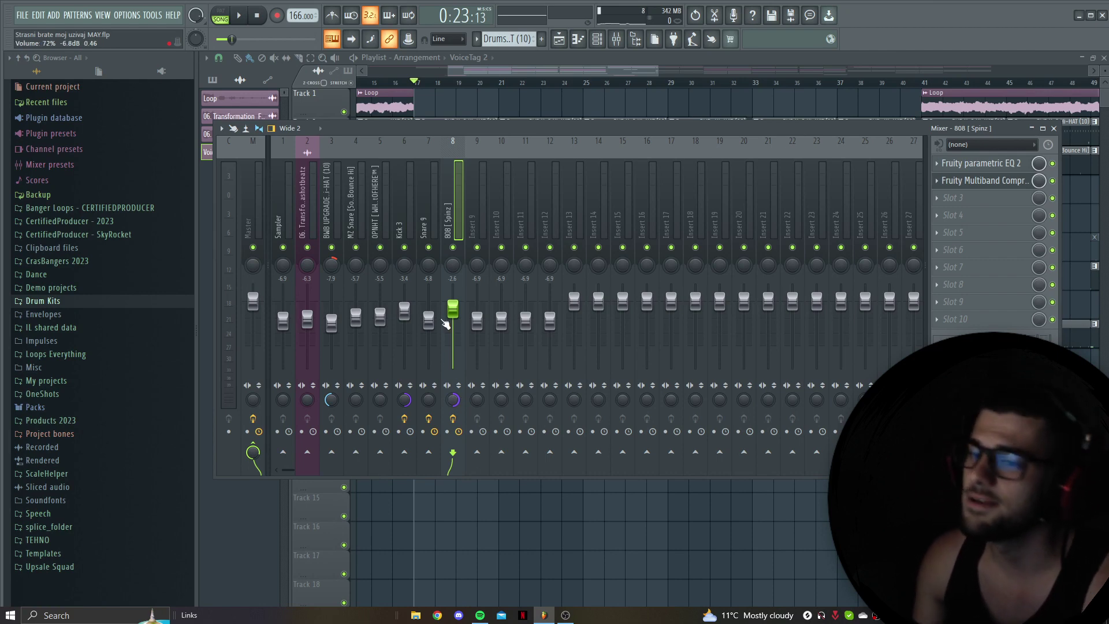
key(space)
key(space)
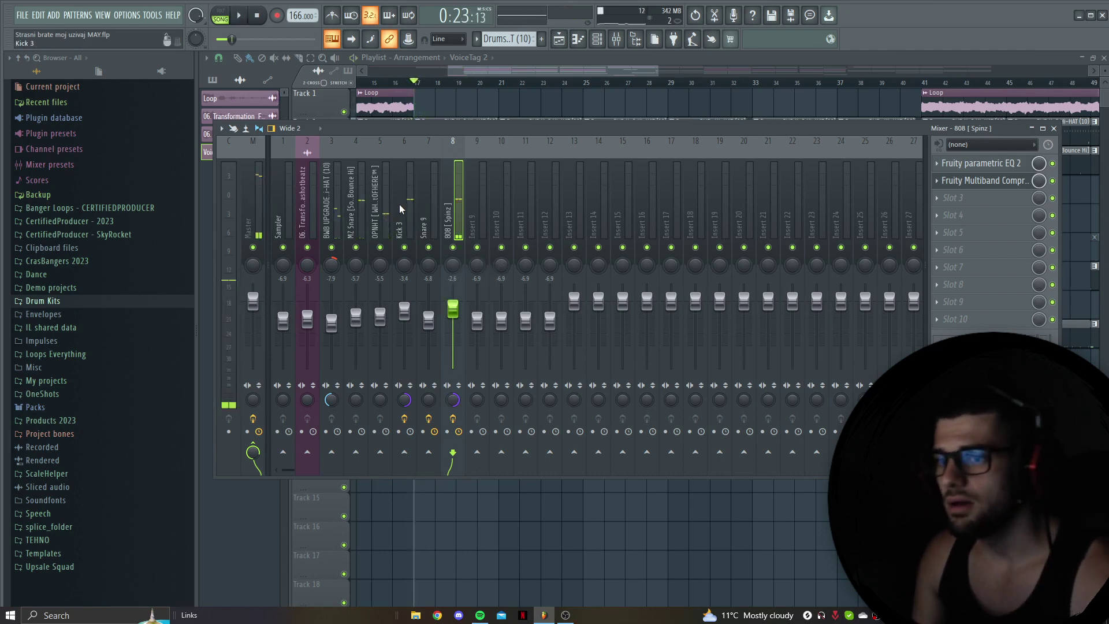
click(400, 203)
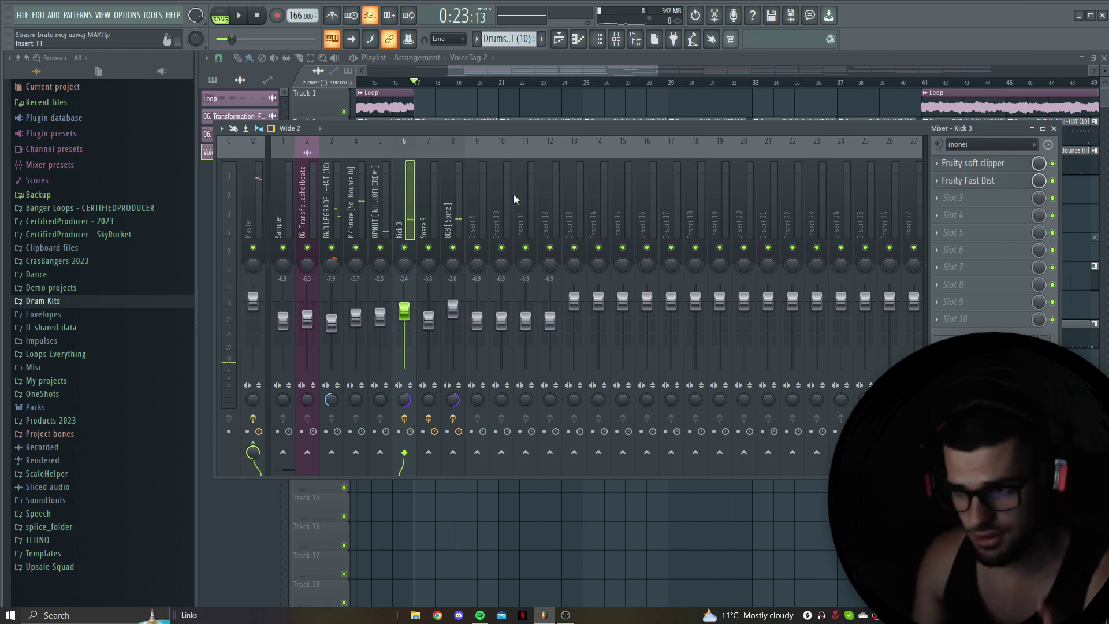
key(space)
key(space)
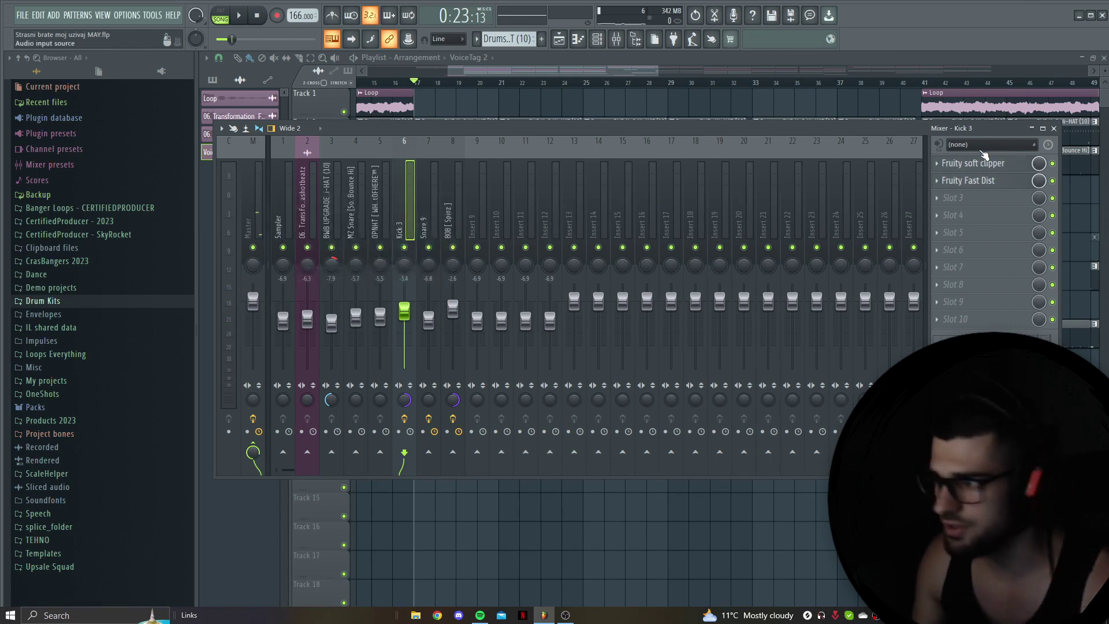
Review the Fruity soft clipper and Fruity Fast Dist settings on the Kick 3 mixer track during a short playback.
click(1009, 165)
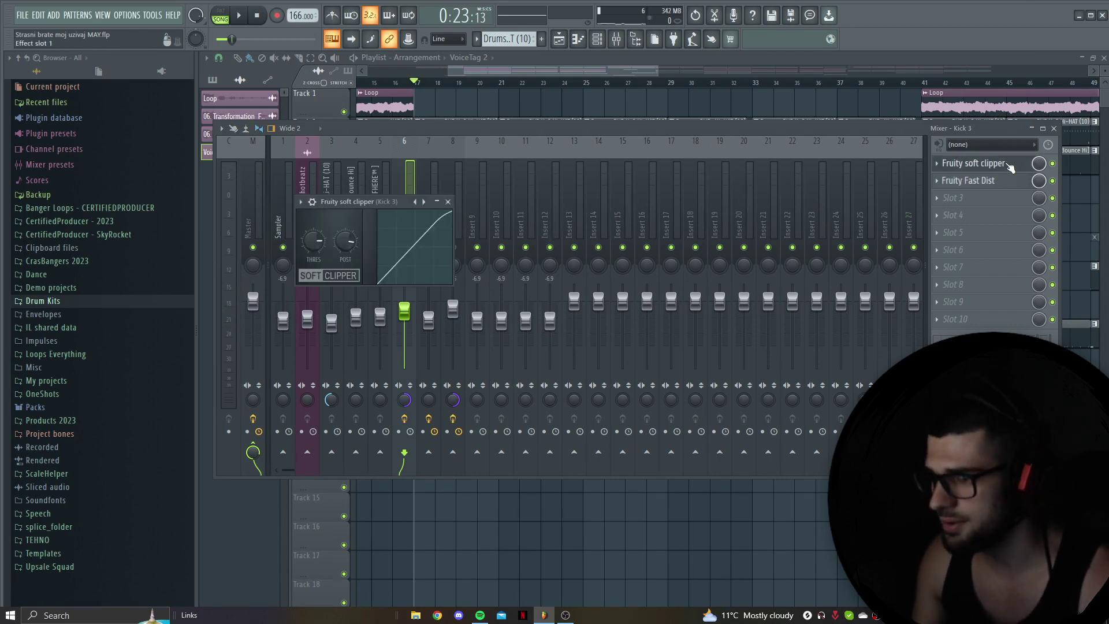
click(968, 180)
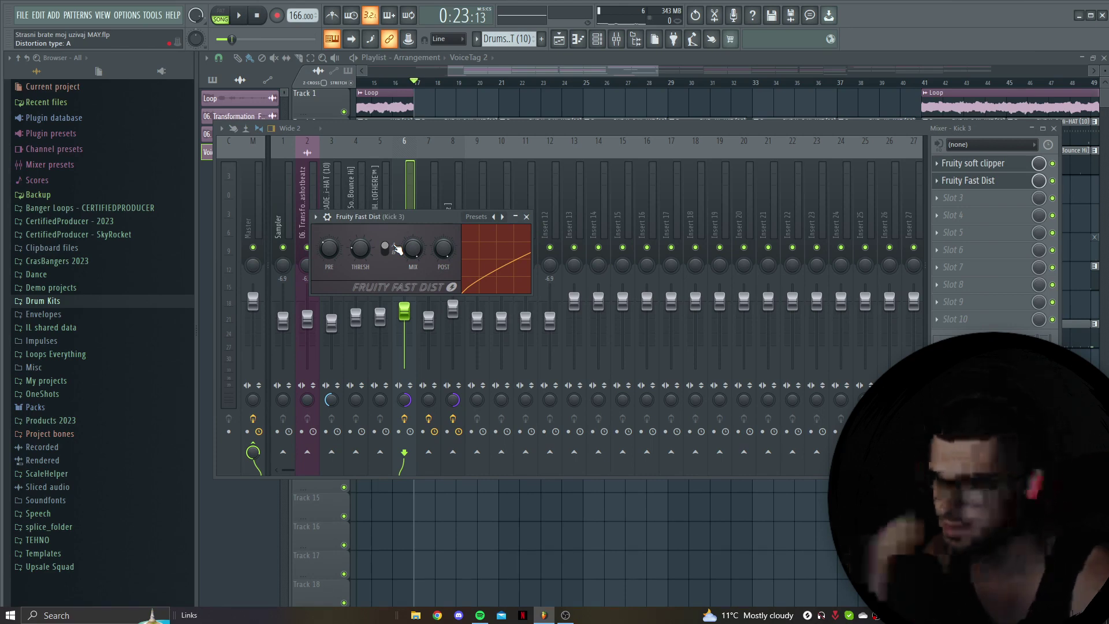
key(space)
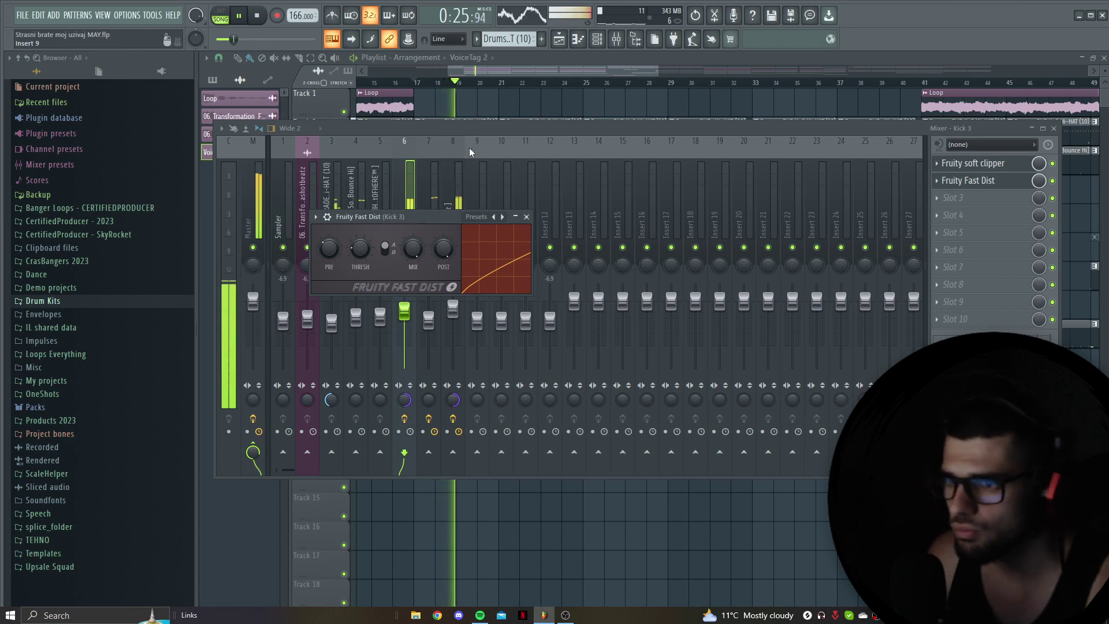
key(space)
Open the Kick 3 pattern on track 8 in the piano roll, raise all its note velocities to maximum and play it.
click(489, 105)
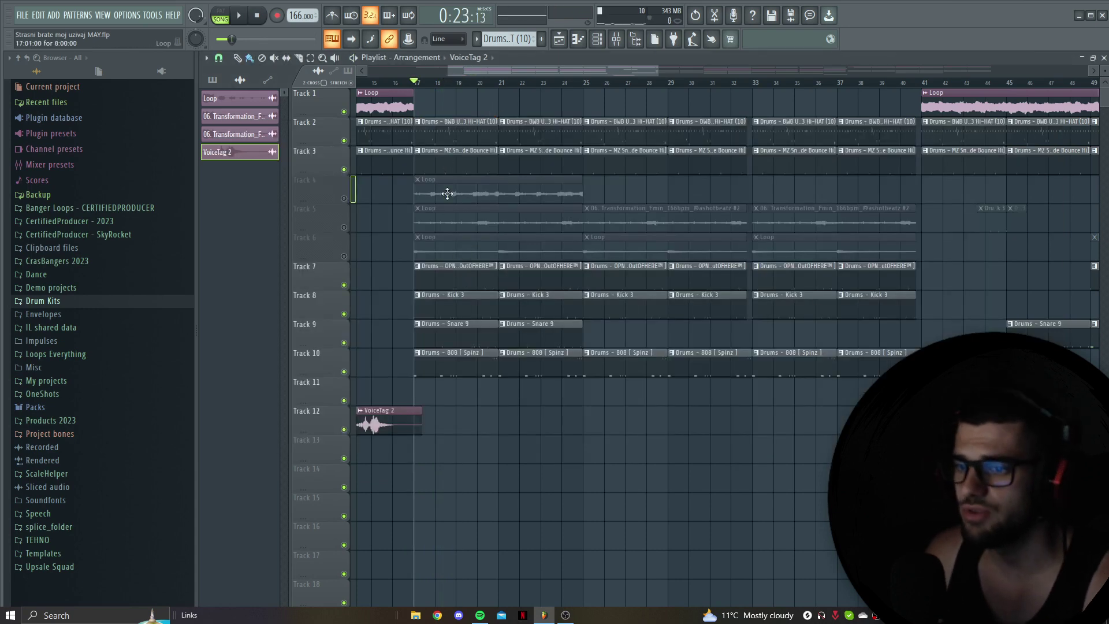
double_click(453, 312)
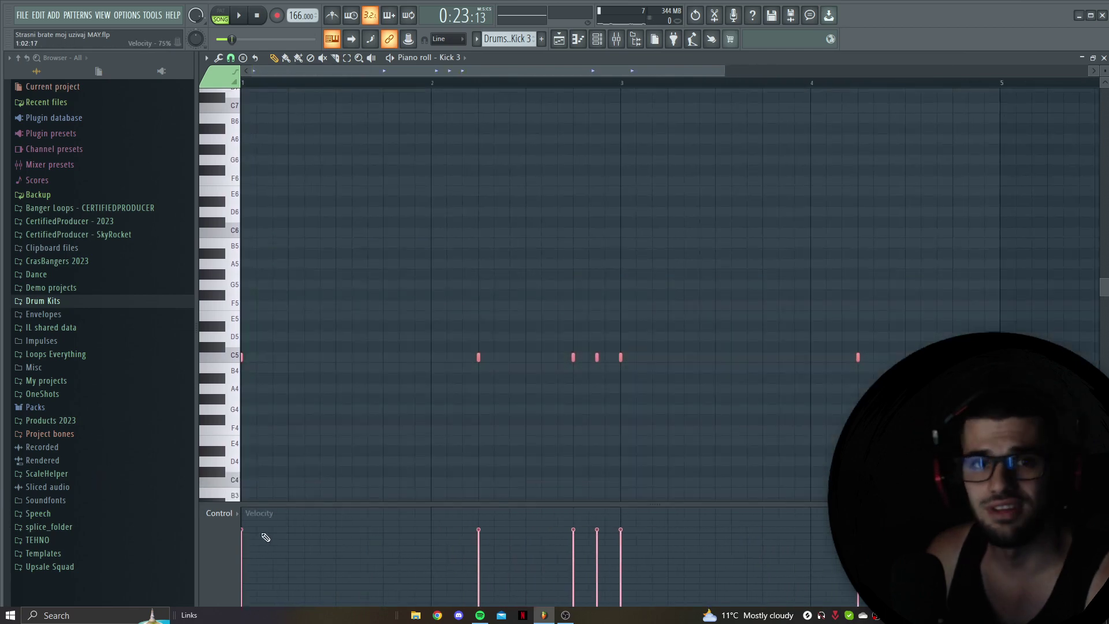
key(space)
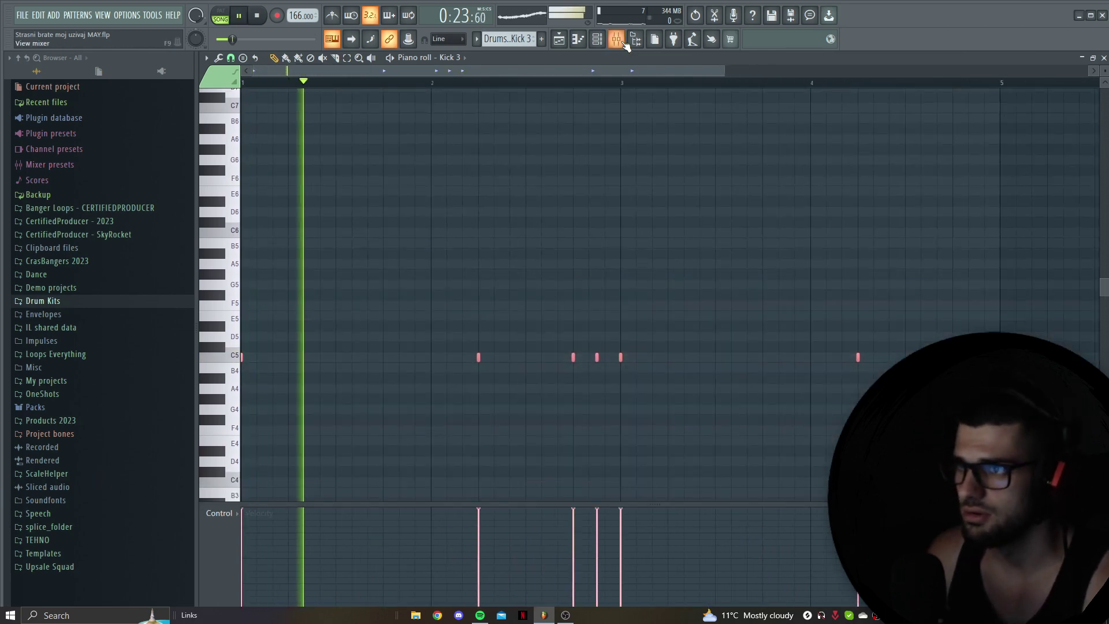
Set the Kick 3 mixer track's volume to -5.3 dB while listening to the drums.
key(F9)
key(space)
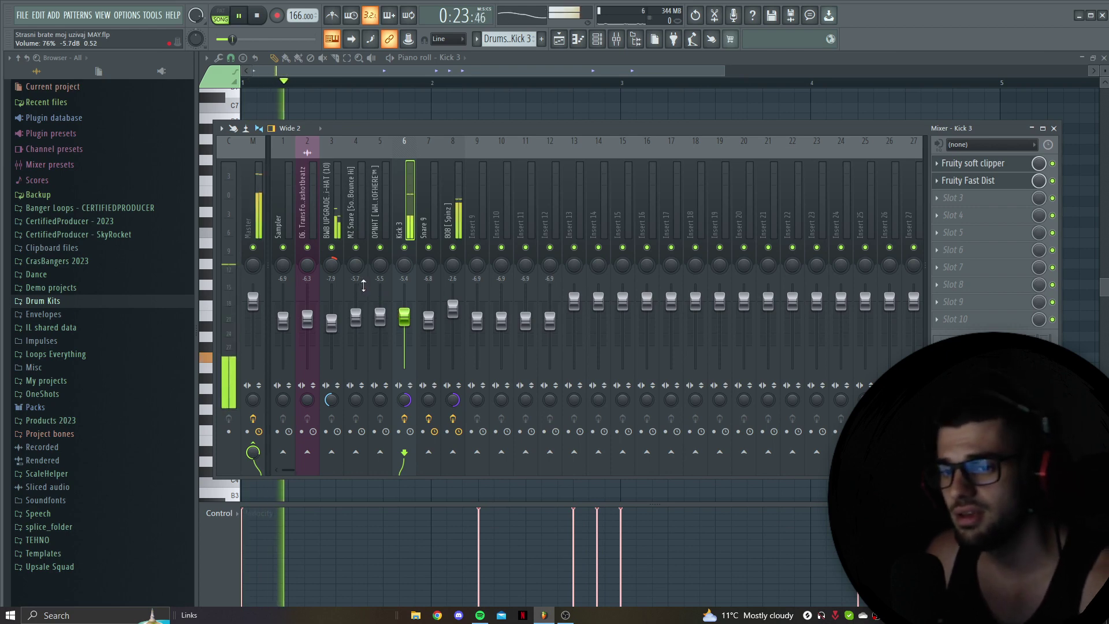
scroll(405, 318, up, 1)
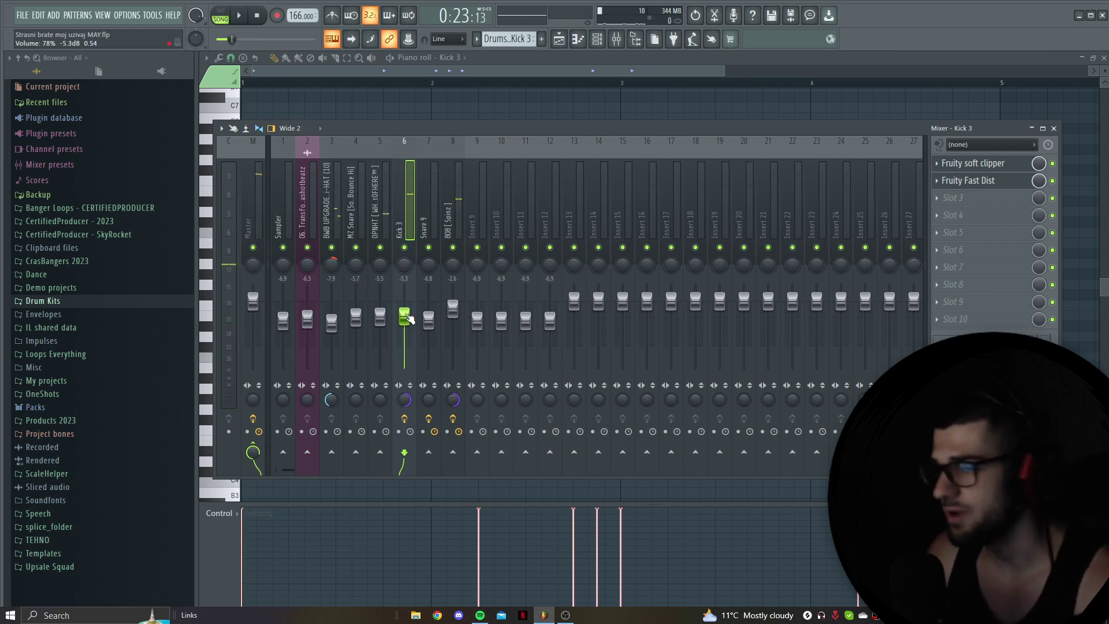
In the 808's Fruity parametric EQ 2, shift band 5 slightly lower in frequency and gently boost low bands 1 and 2.
click(462, 225)
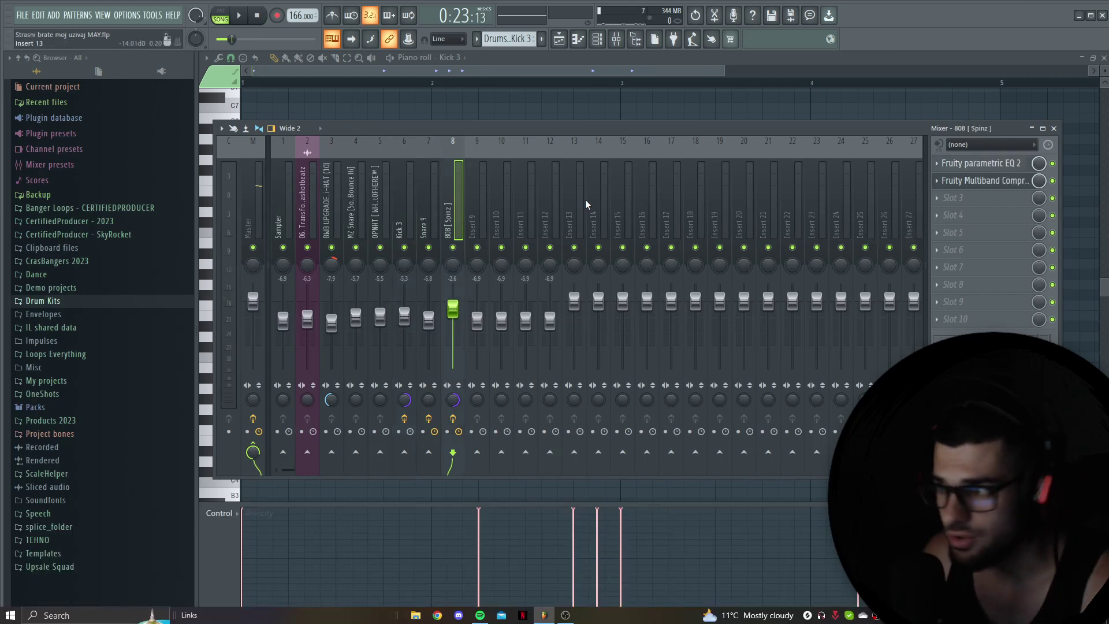
click(984, 163)
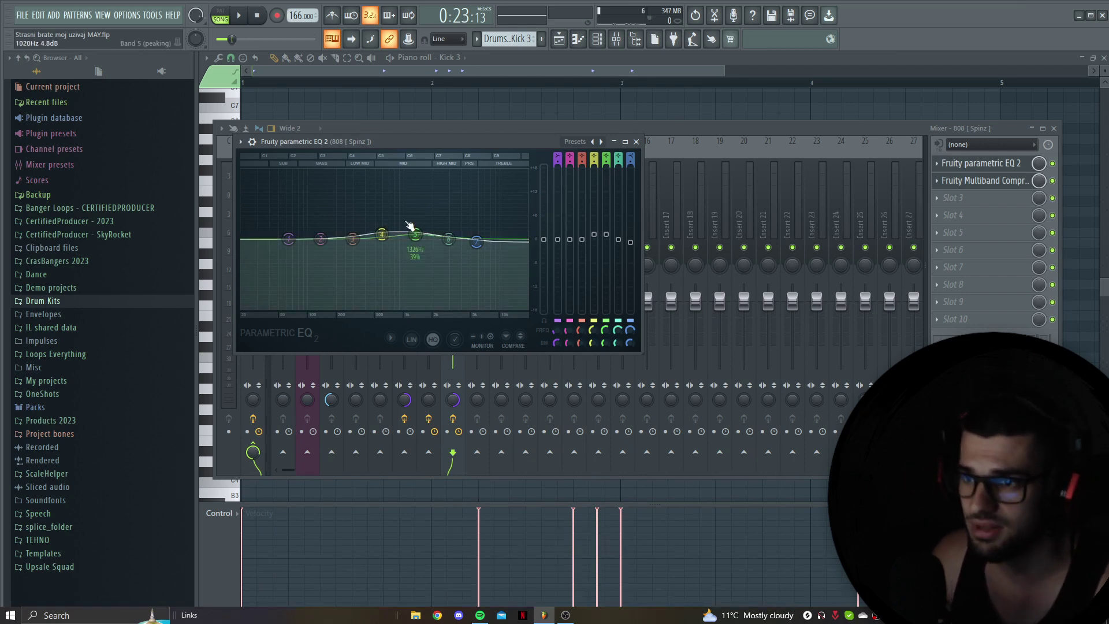
drag(412, 233, 411, 233)
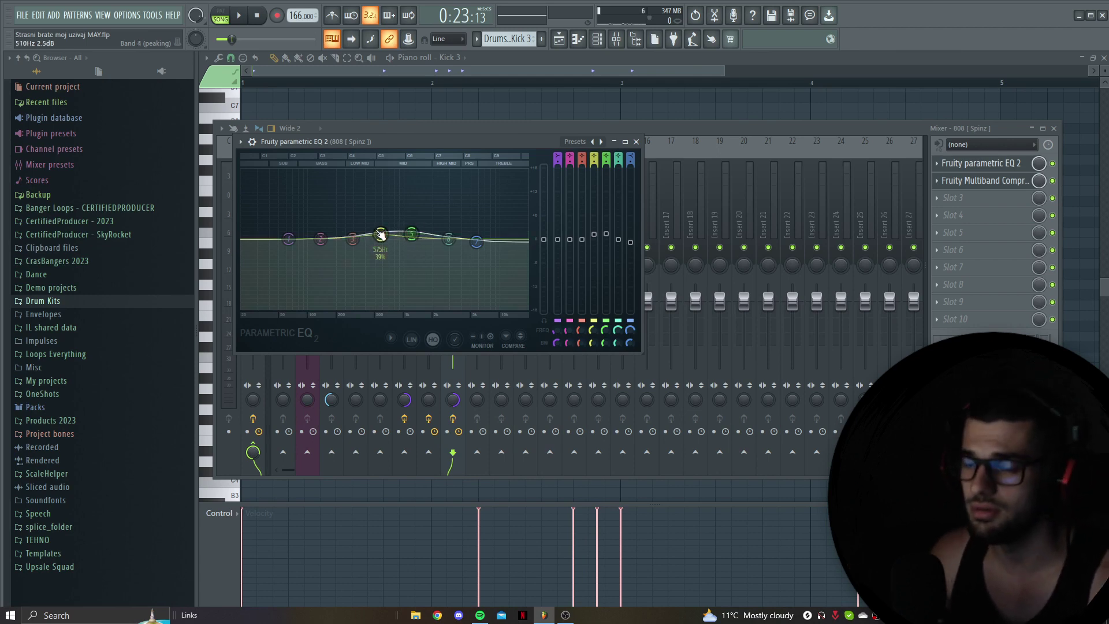
key(space)
key(space)
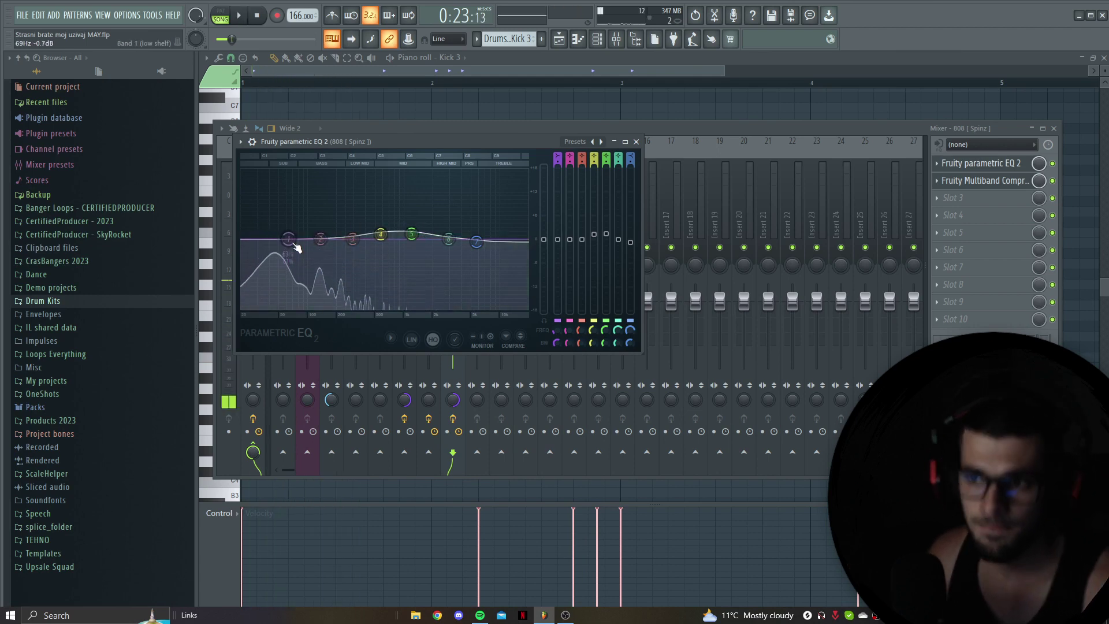
drag(297, 247, 295, 241)
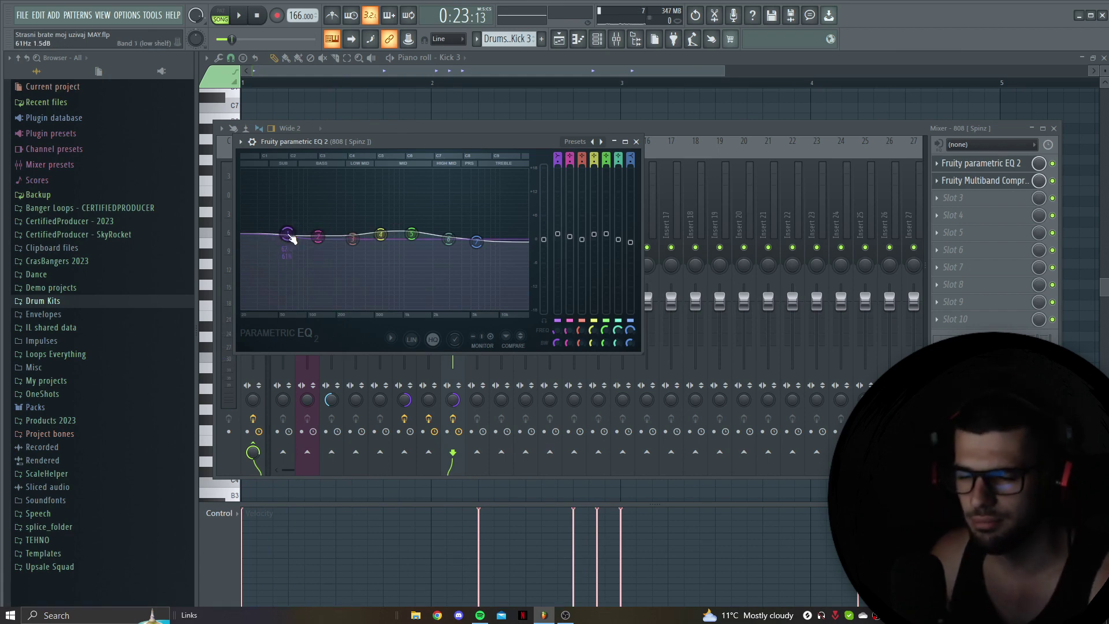
click(636, 141)
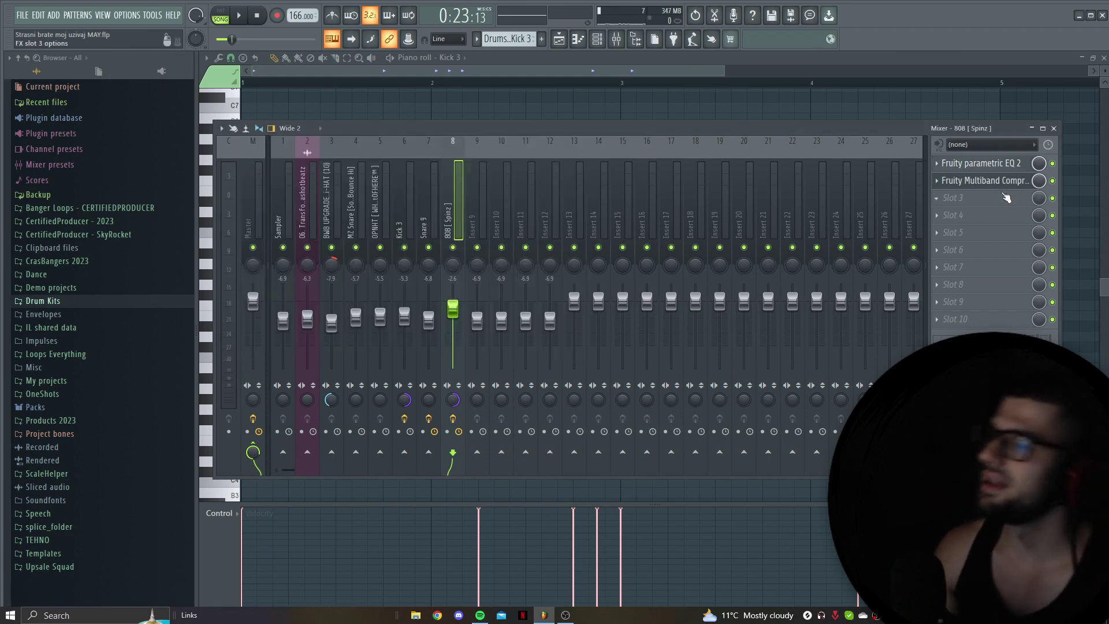
Review the Fruity Multiband Compressor settings on the 808 mixer track.
click(995, 182)
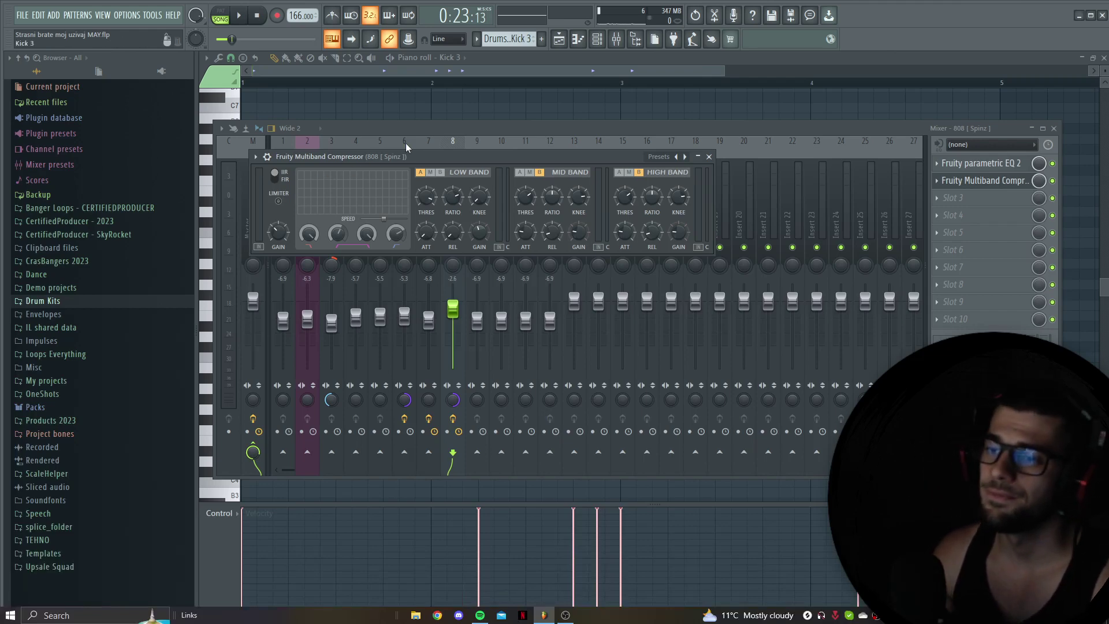
key(Escape)
Isolate the Kick 3 and 808 mixer tracks by muting all other inserts and play them together.
click(404, 248)
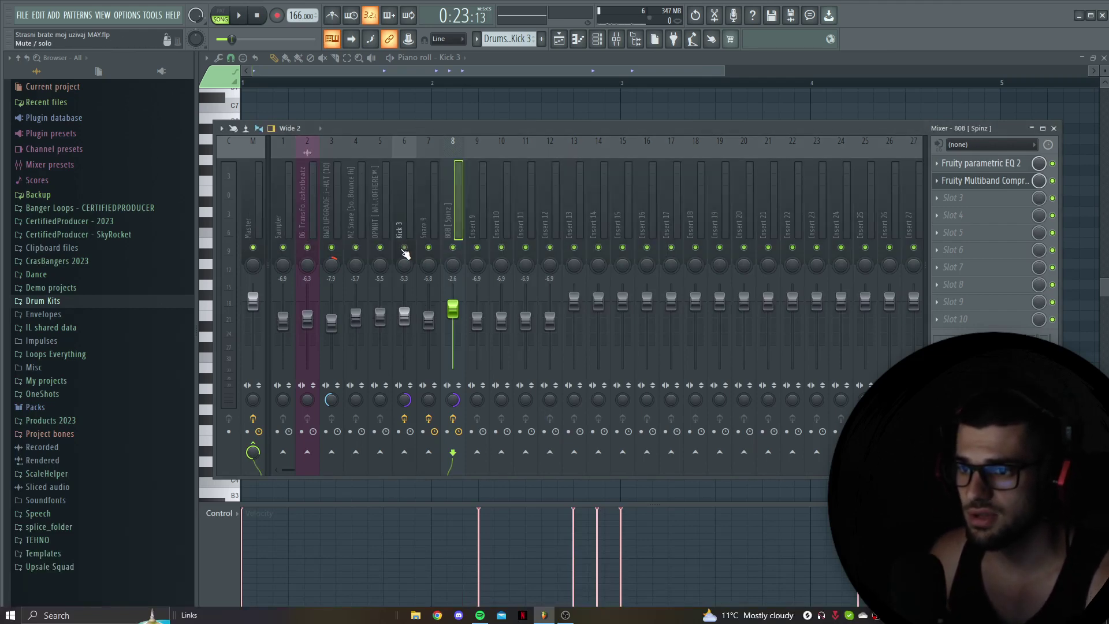
right_click(453, 251)
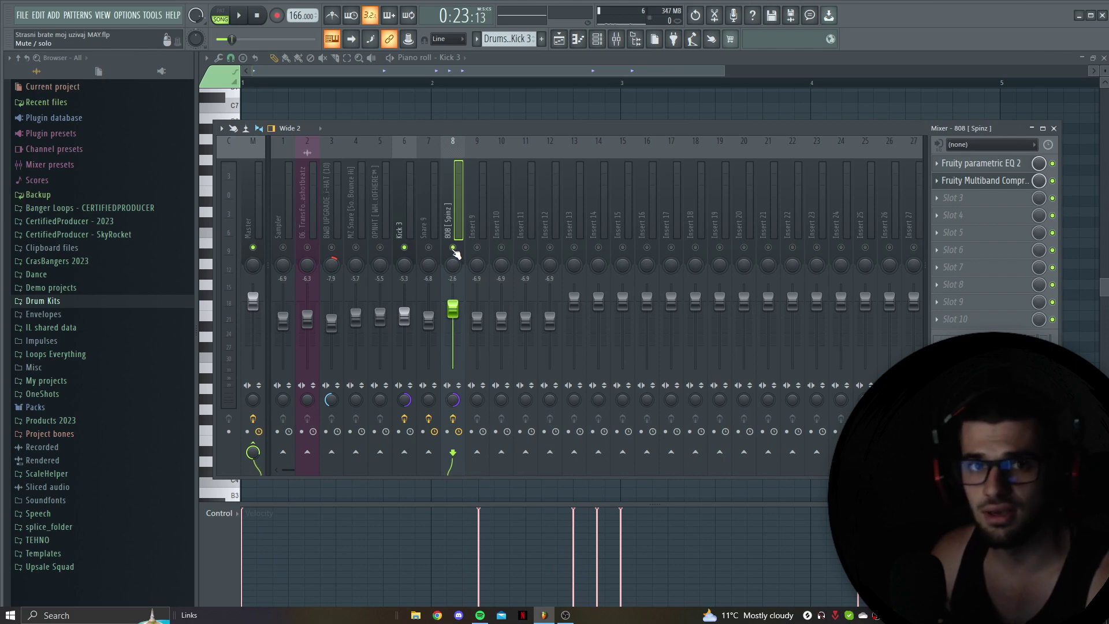
key(space)
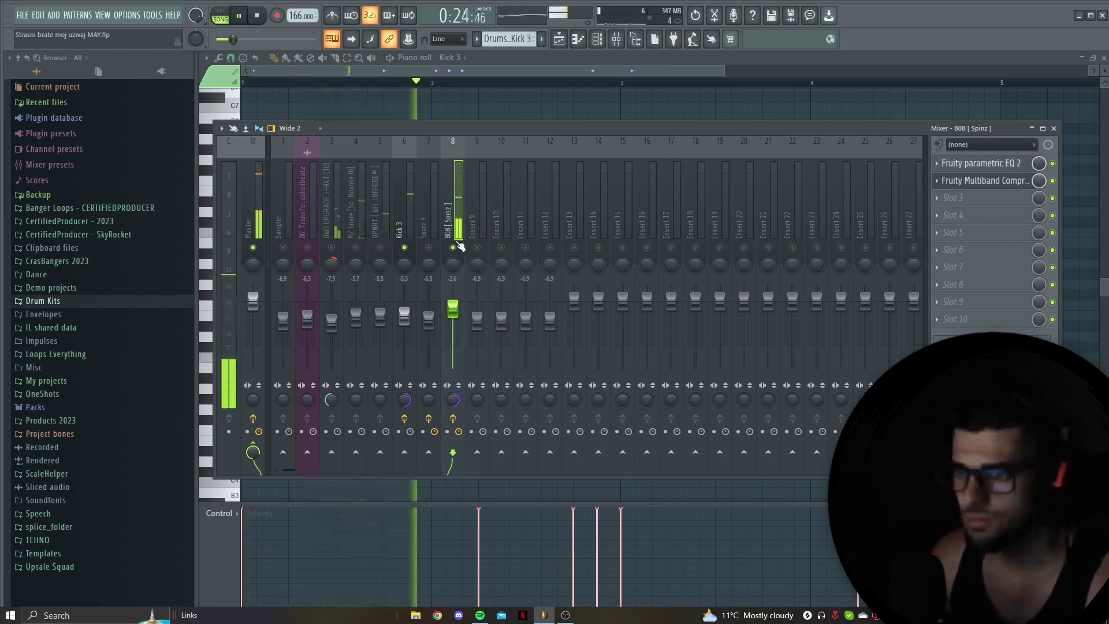
Play the isolated Kick 3 and 808 together to check how they sit through the master track.
key(space)
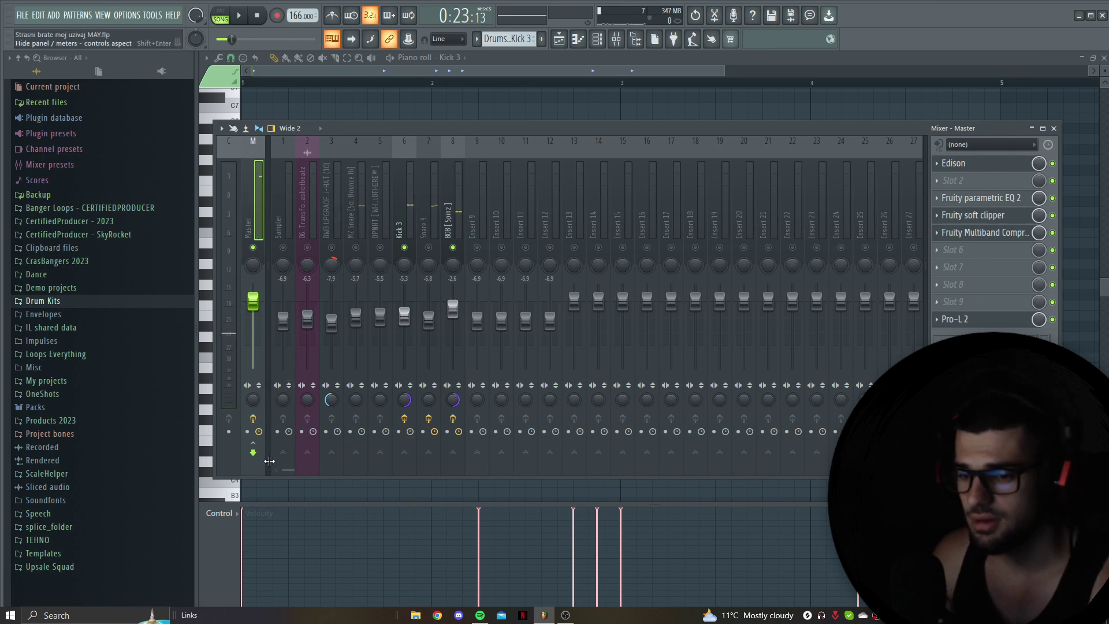
key(space)
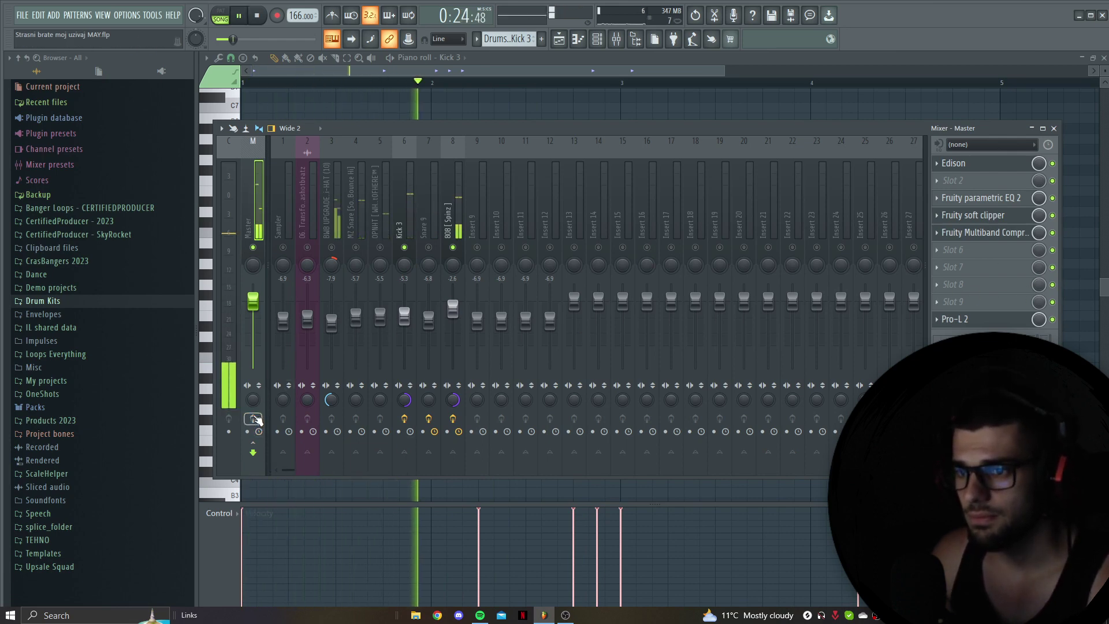
key(space)
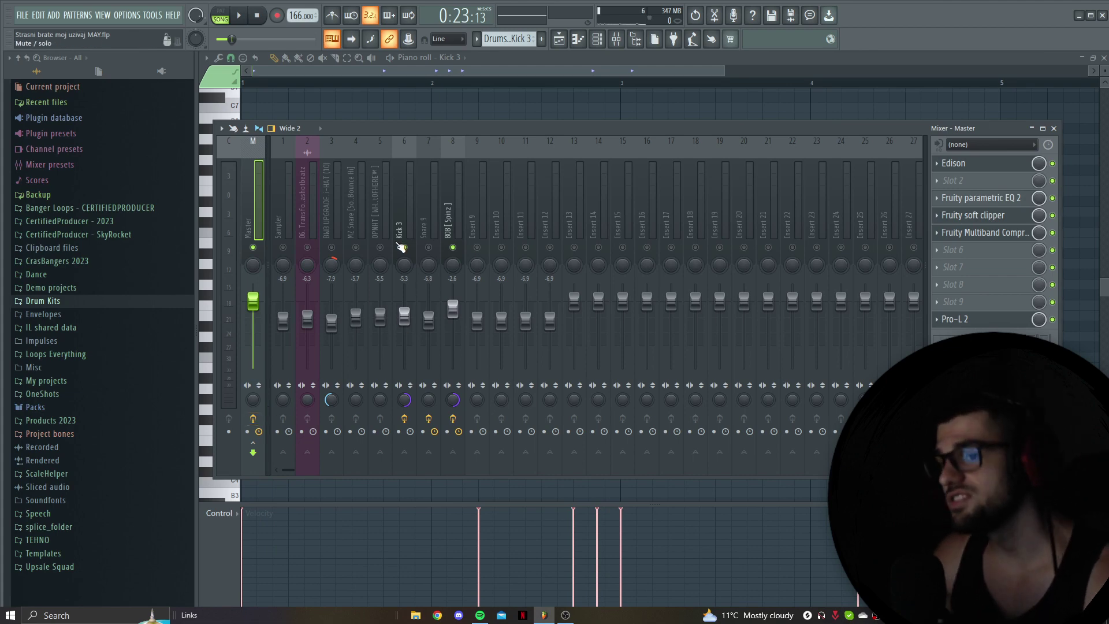
key(space)
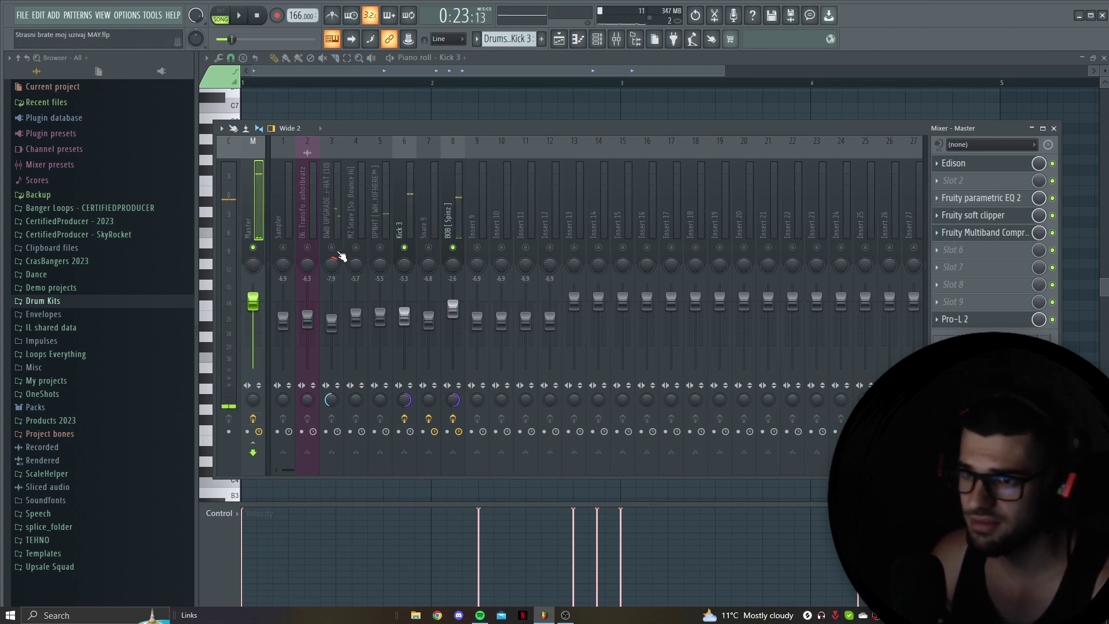
Solo the MZ Snare mixer track and listen to it, glancing at the channel rack before returning to the mixer.
click(332, 247)
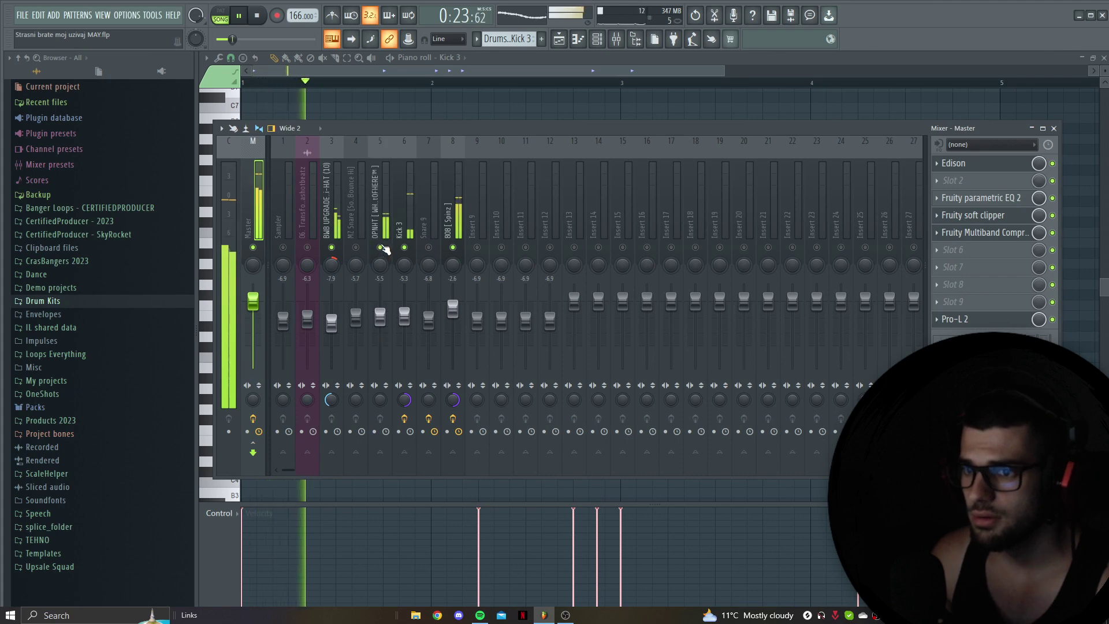
click(356, 247)
right_click(357, 248)
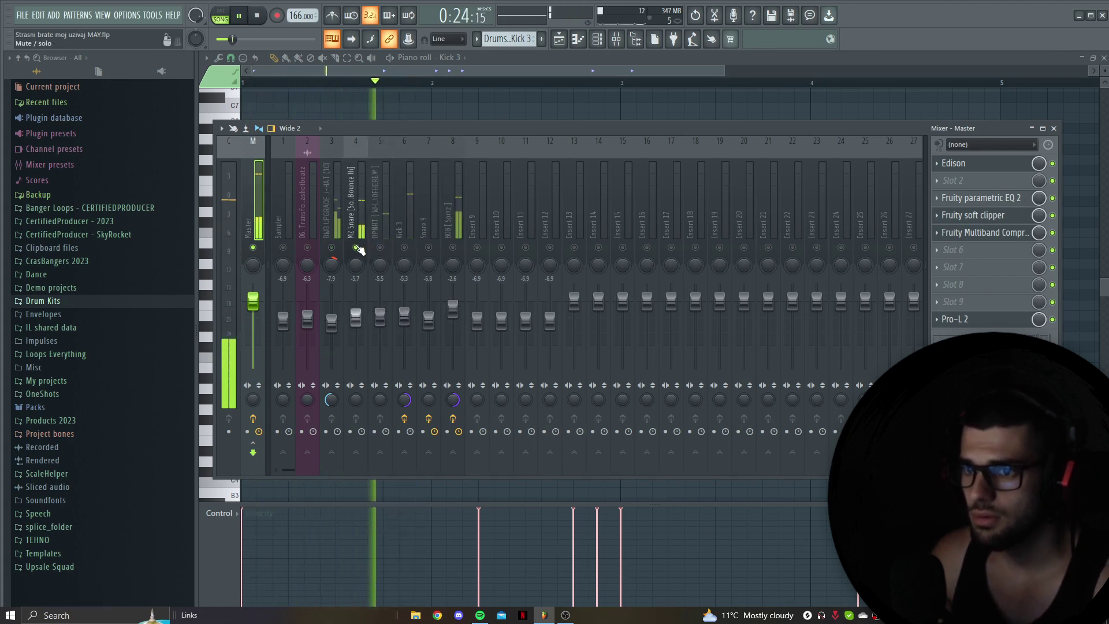
click(361, 210)
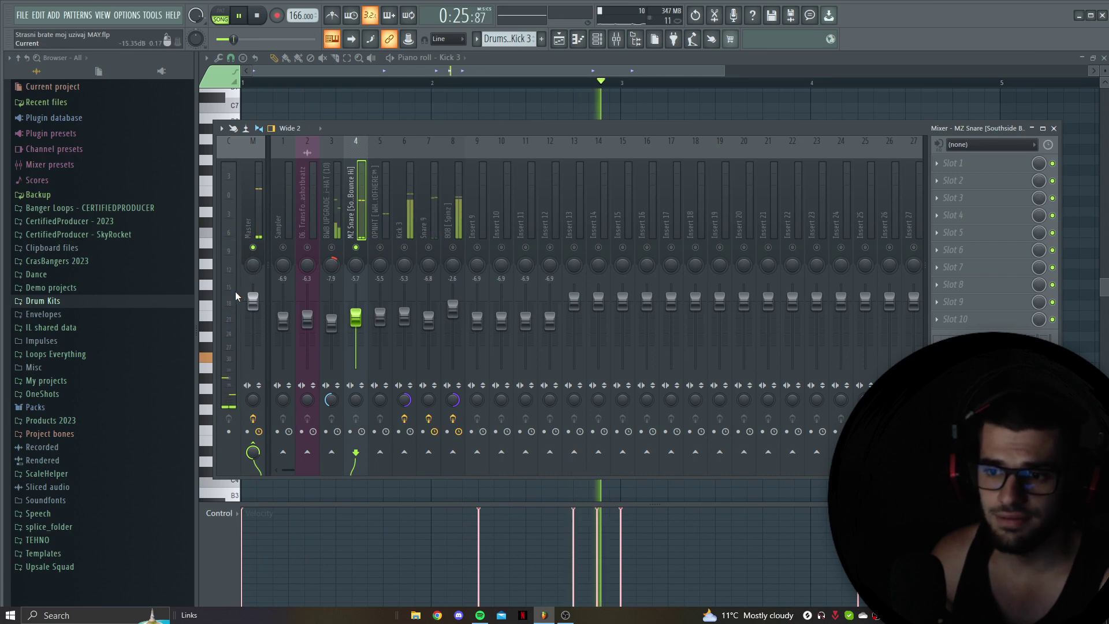
key(space)
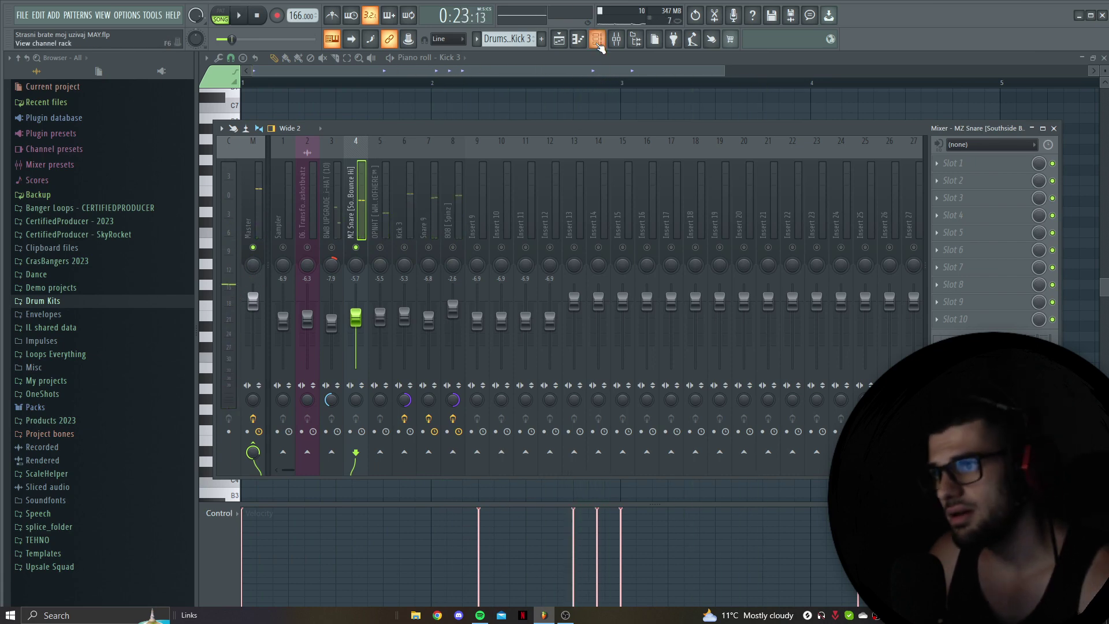
click(598, 41)
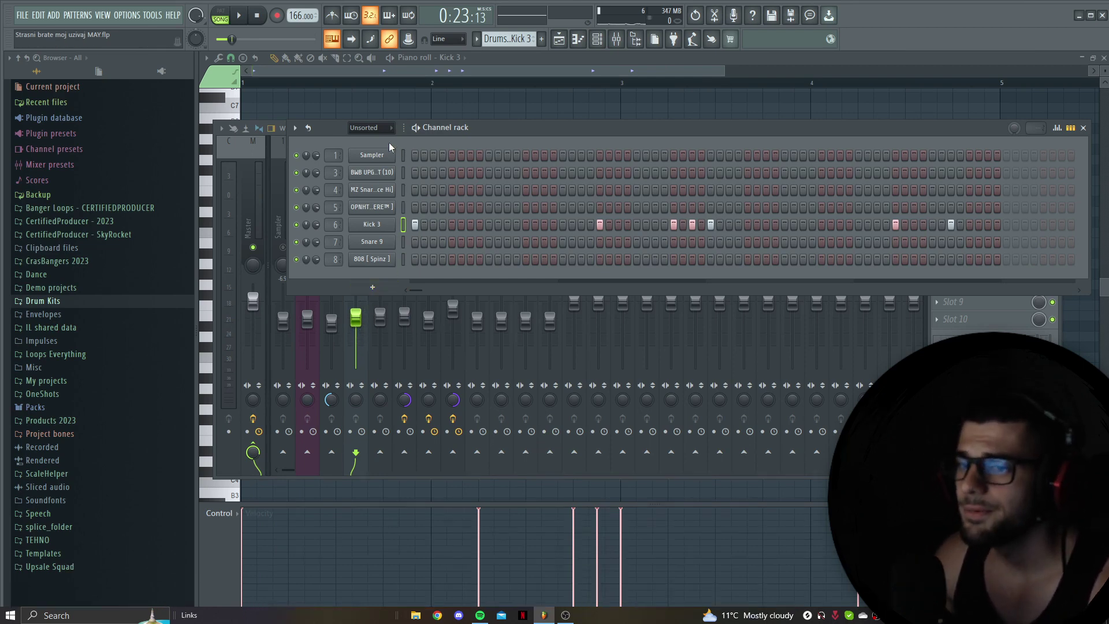
click(282, 145)
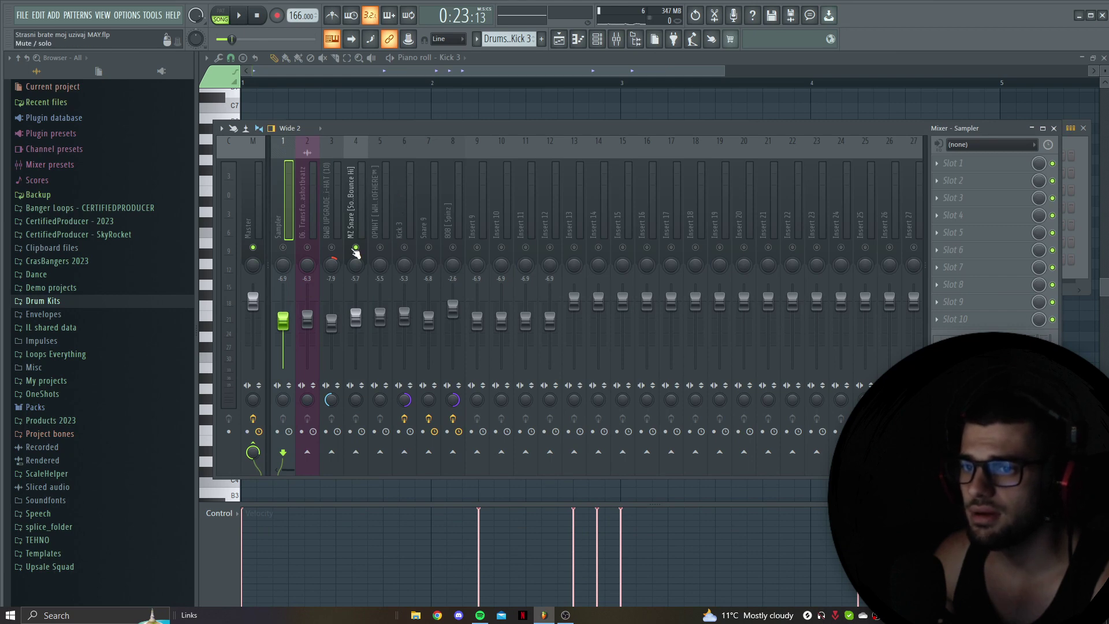
Unmute the BWB hi-hat mixer track and set its volume to -9.0 dB while listening with the snare.
click(333, 322)
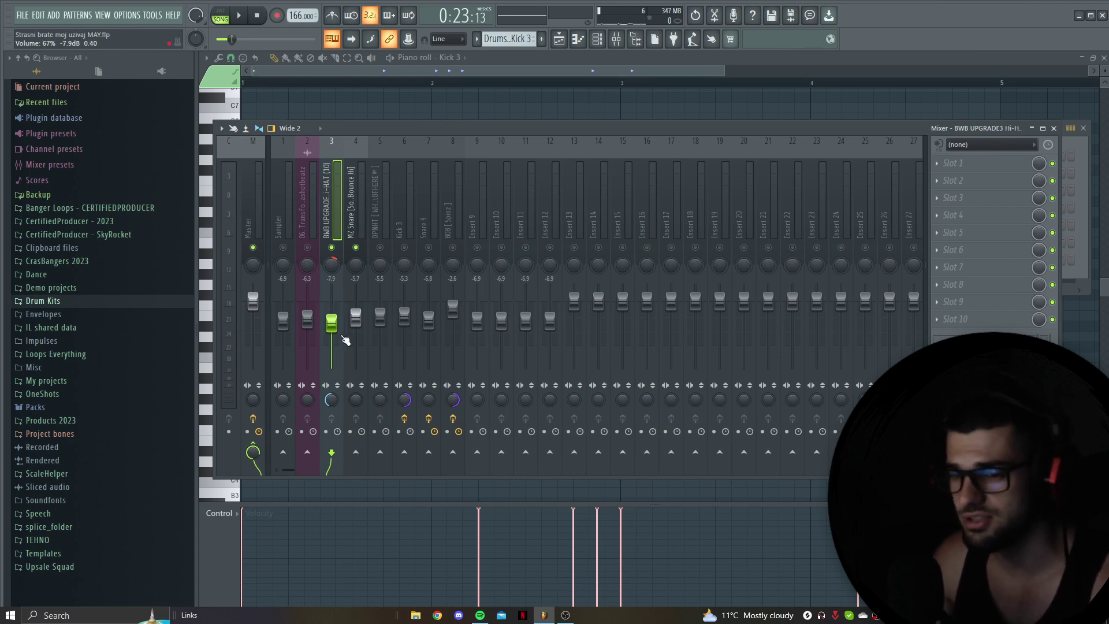
key(space)
mouse_move(339, 336)
mouse_down()
mouse_move(339, 375)
mouse_move(337, 331)
mouse_up()
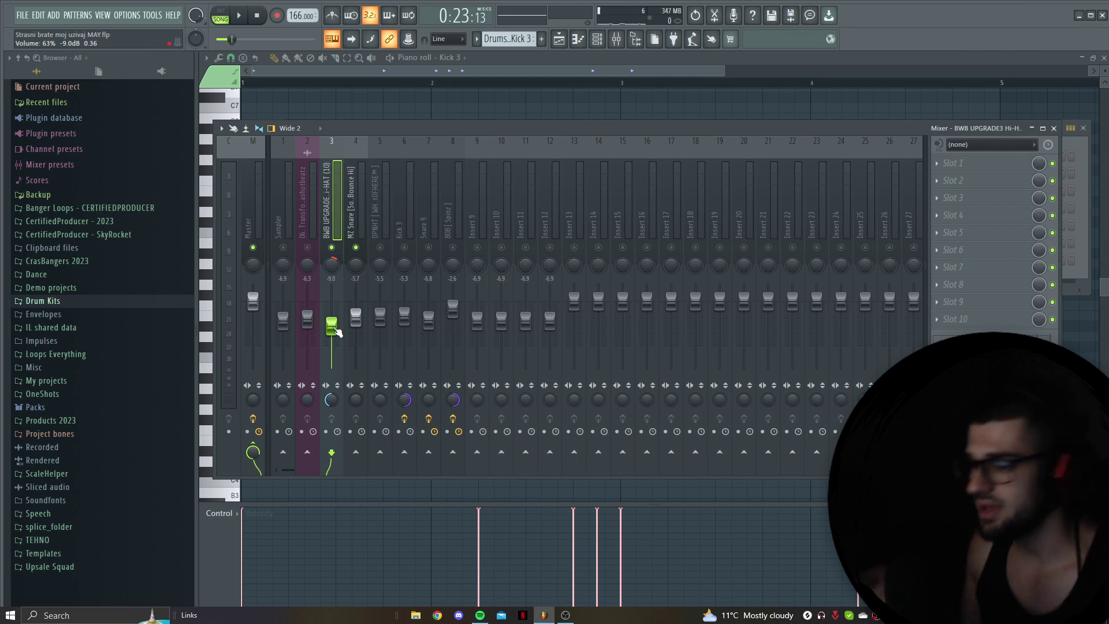
key(space)
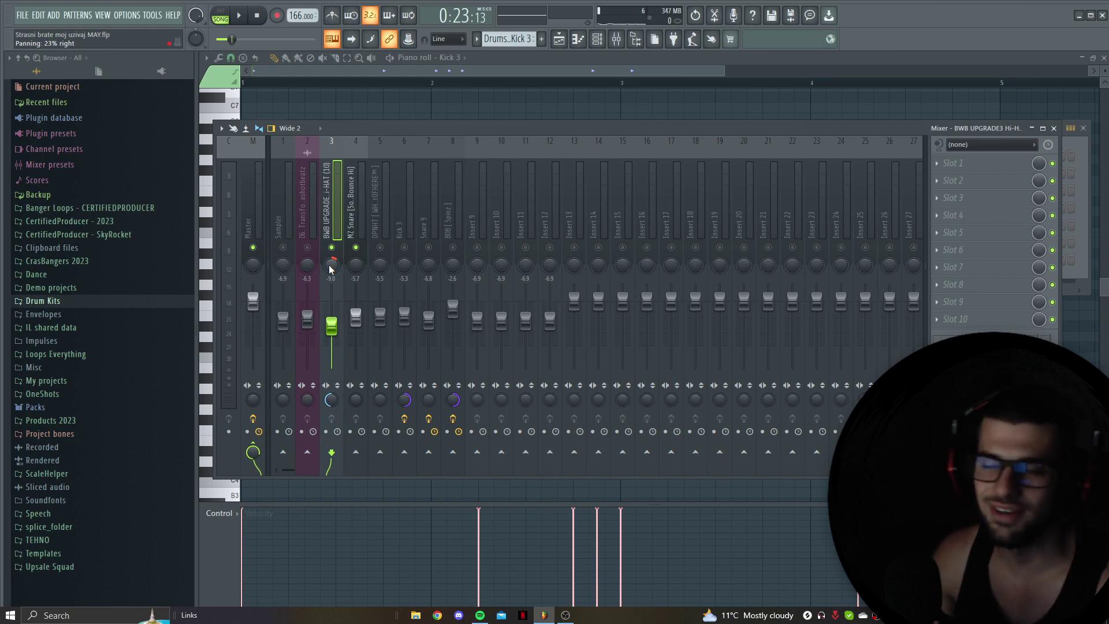
Unmute the Kick 3, 808 and Snare 9 mixer tracks and play them with the hi-hat and MZ snare.
click(404, 248)
key(space)
click(453, 248)
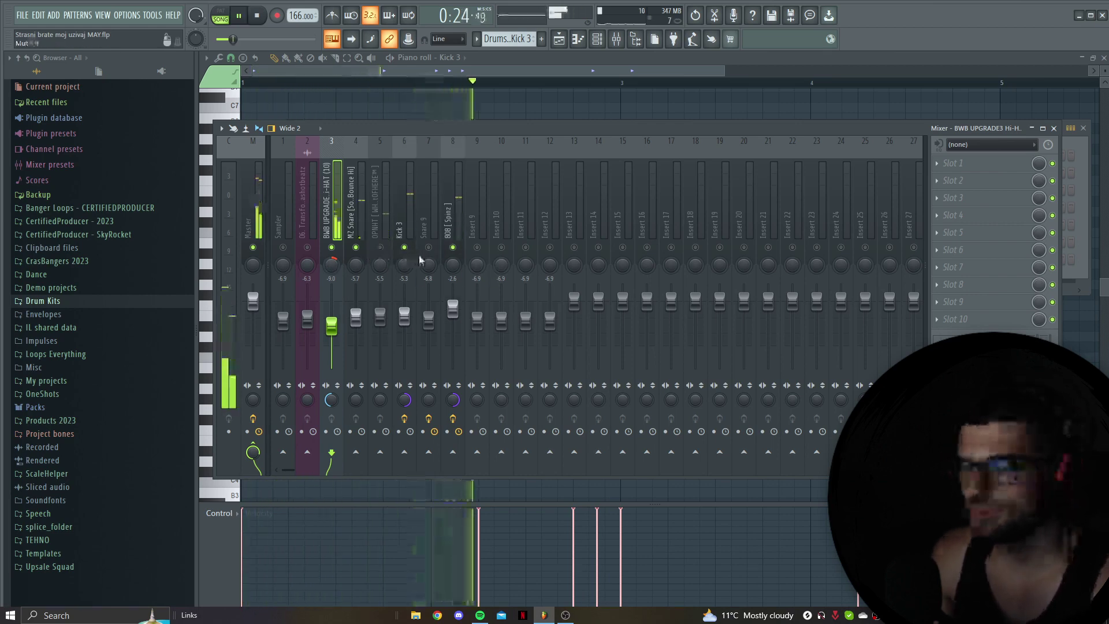
key(space)
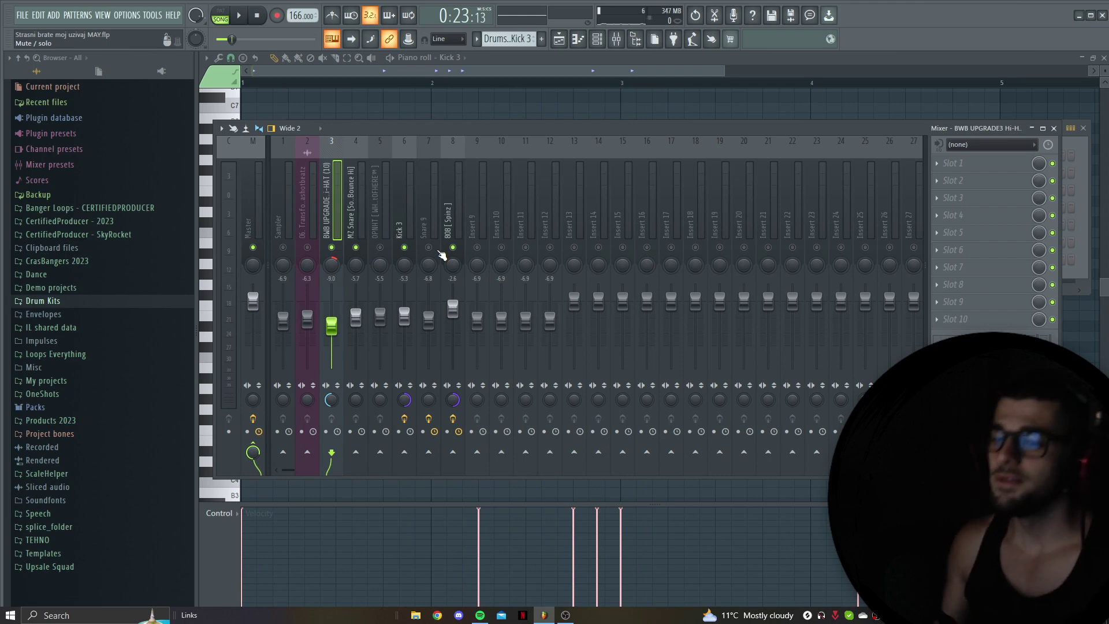
click(431, 249)
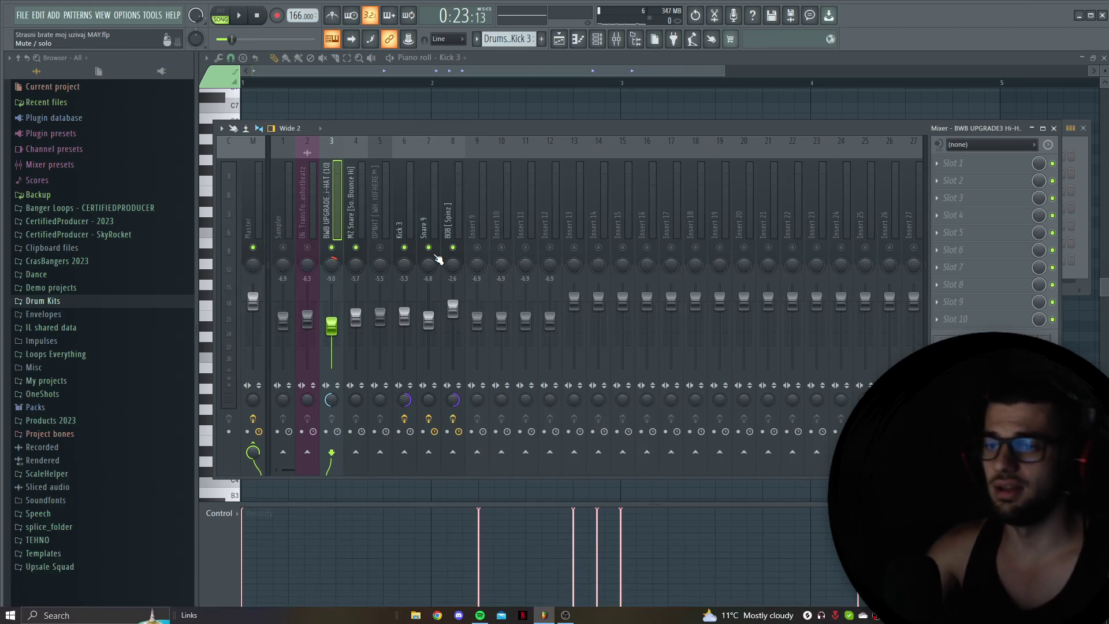
key(space)
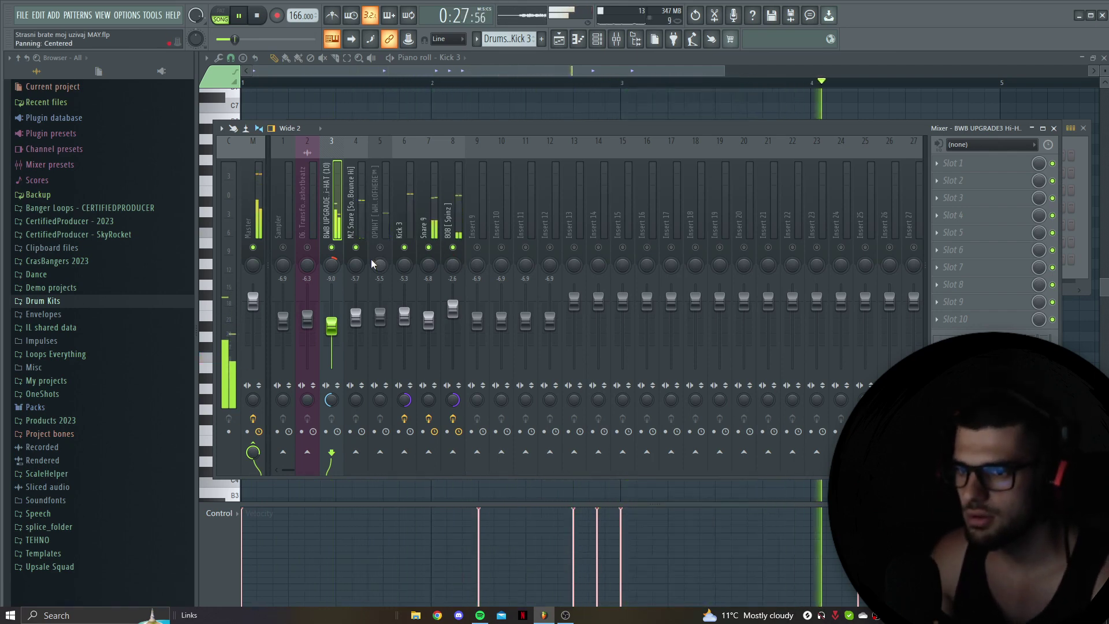
key(space)
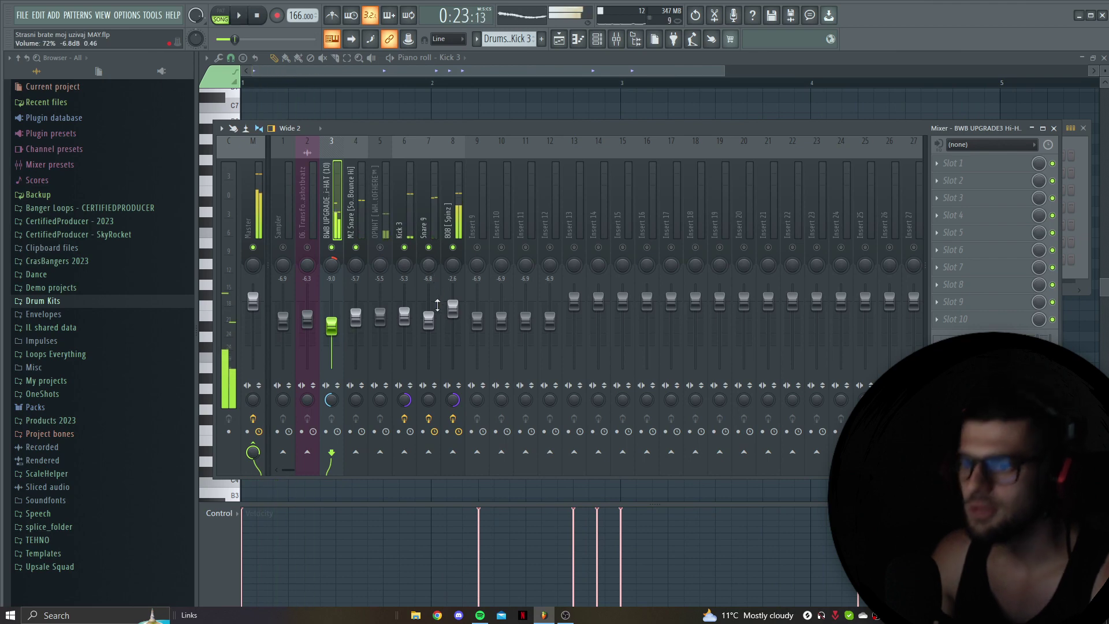
click(429, 226)
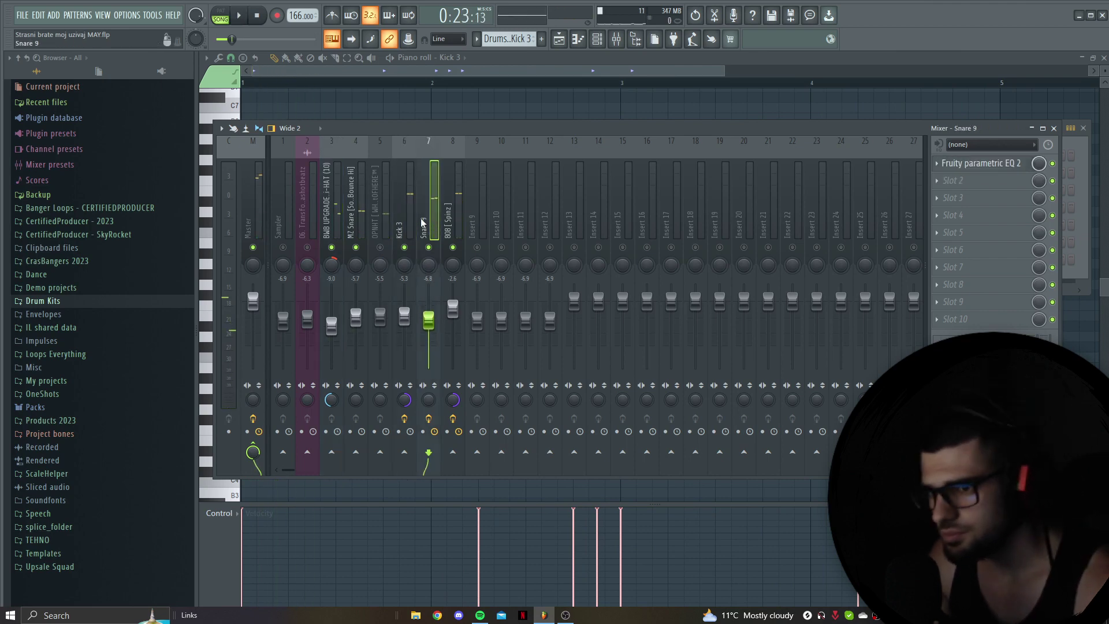
Unmute the OPNHT open-hat mixer track and listen to the complete drum mix.
click(383, 249)
click(381, 295)
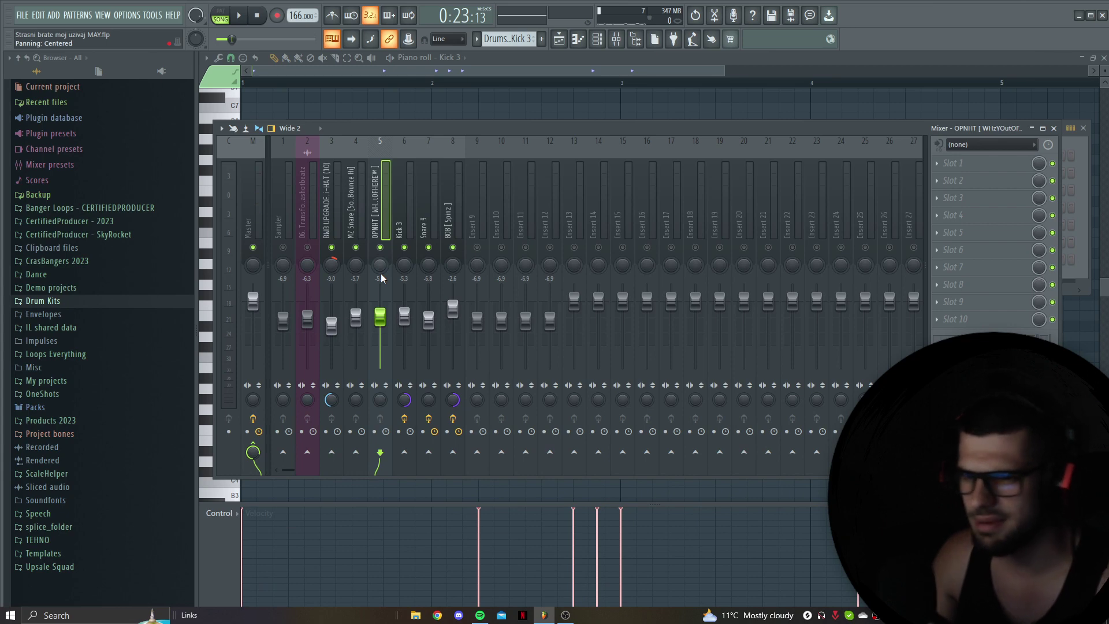
key(space)
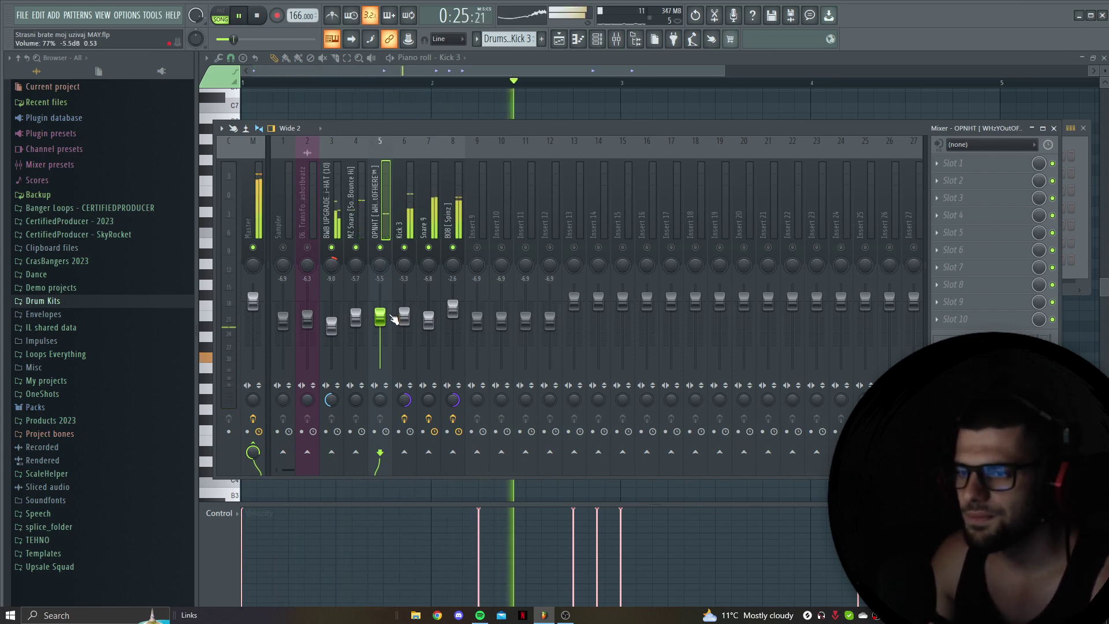
key(space)
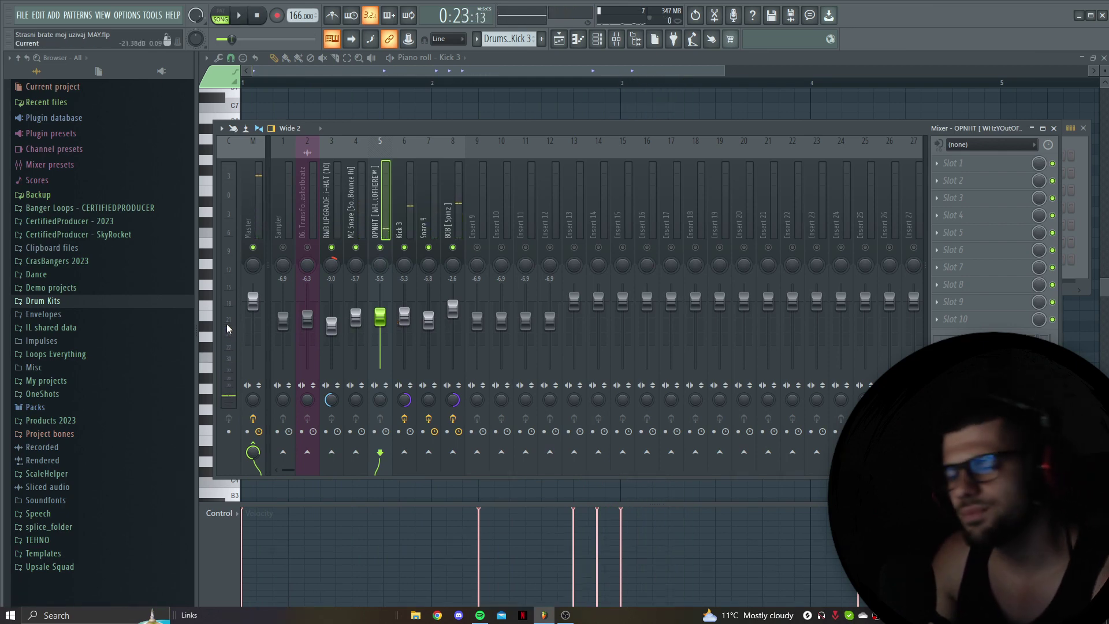
key(space)
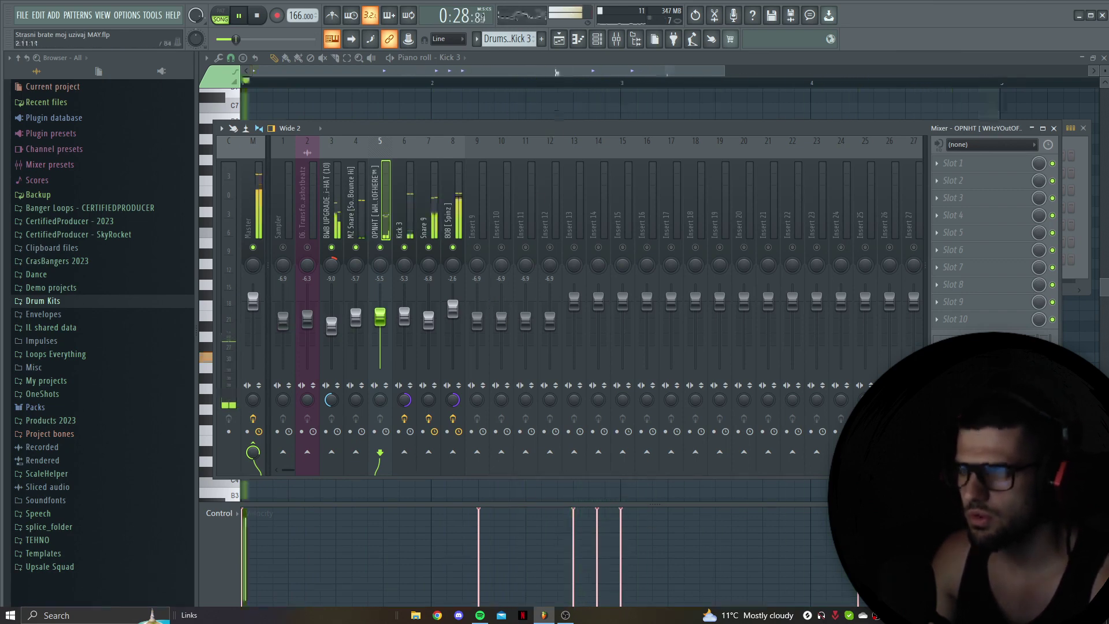
key(space)
Show the playlist and unmute the melody loops on Tracks 4, 5 and 6.
click(558, 40)
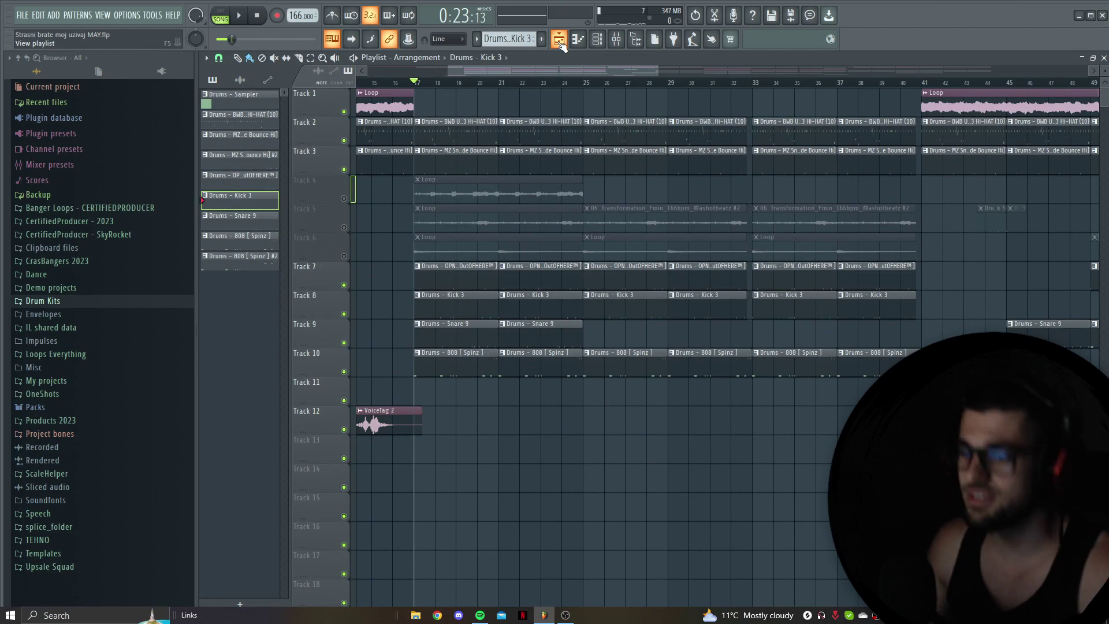
click(565, 616)
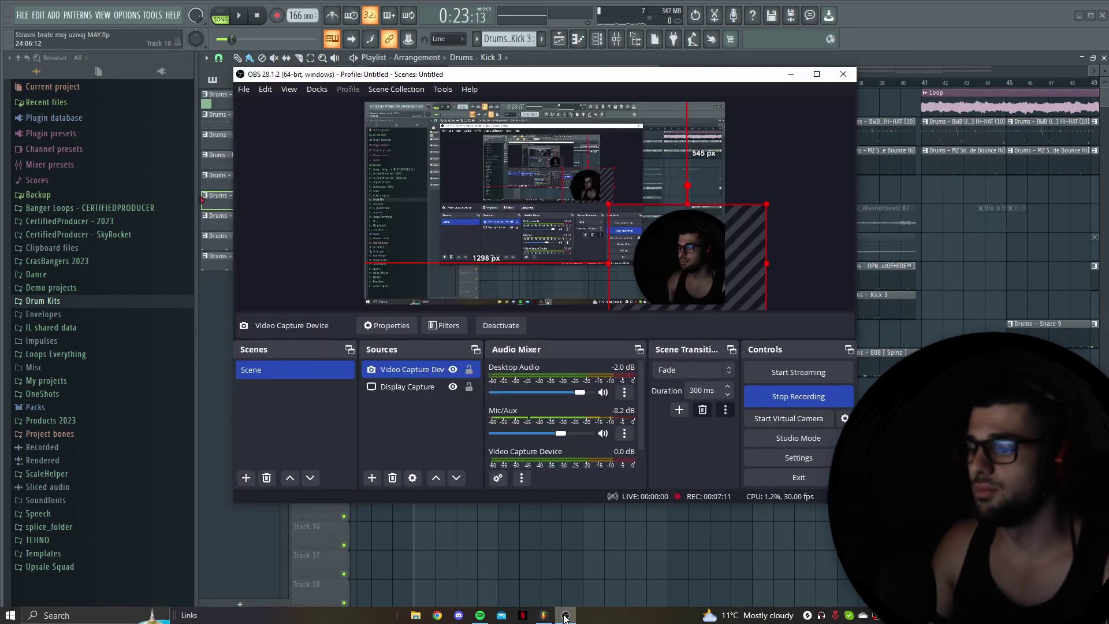
click(566, 615)
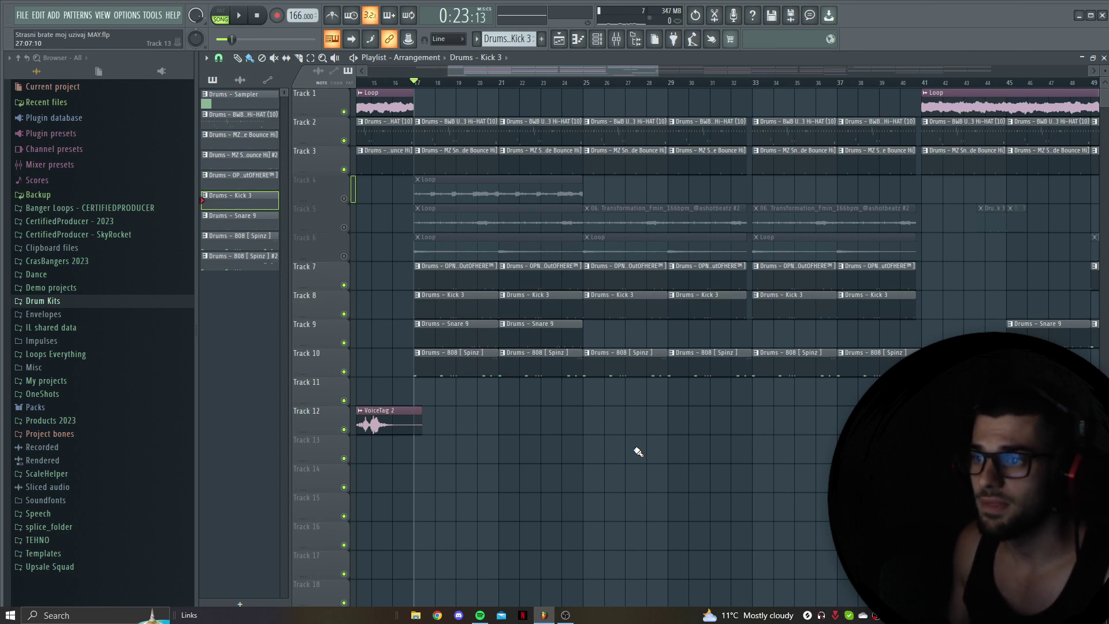
click(344, 256)
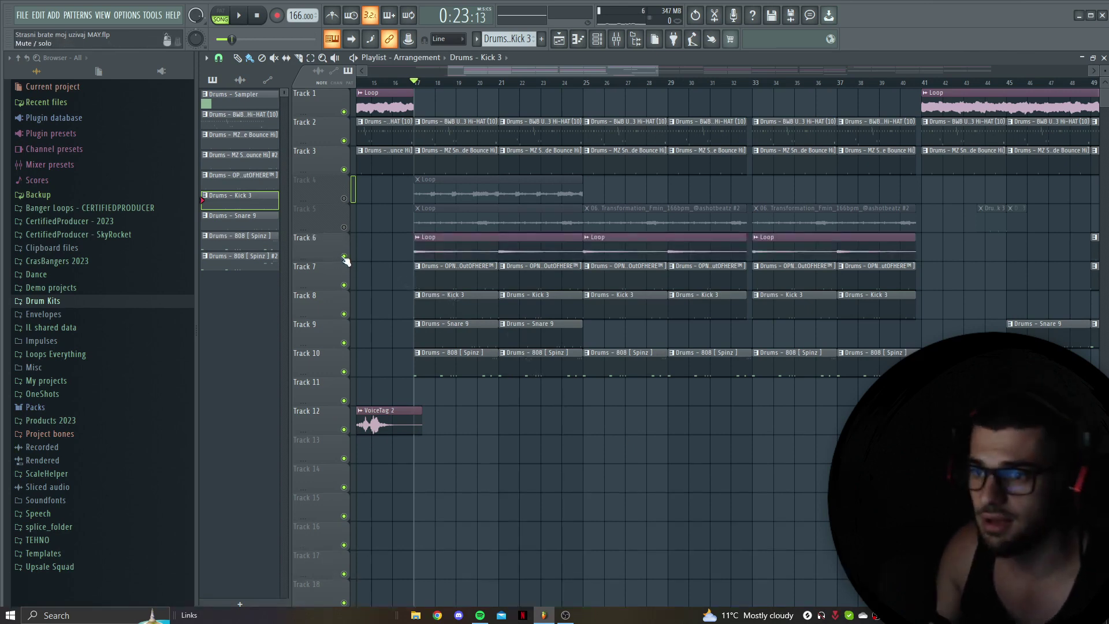
click(344, 227)
click(343, 198)
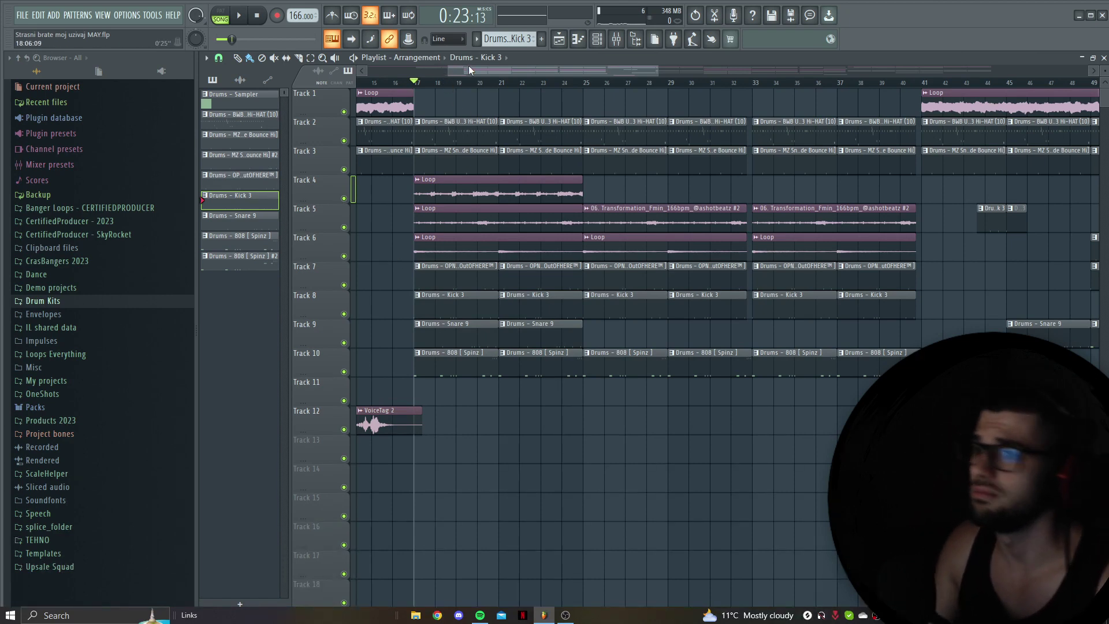
Play the arrangement from bar 17 with melody loops and drums together, examining the overall mix and track layout.
drag(477, 66, 462, 72)
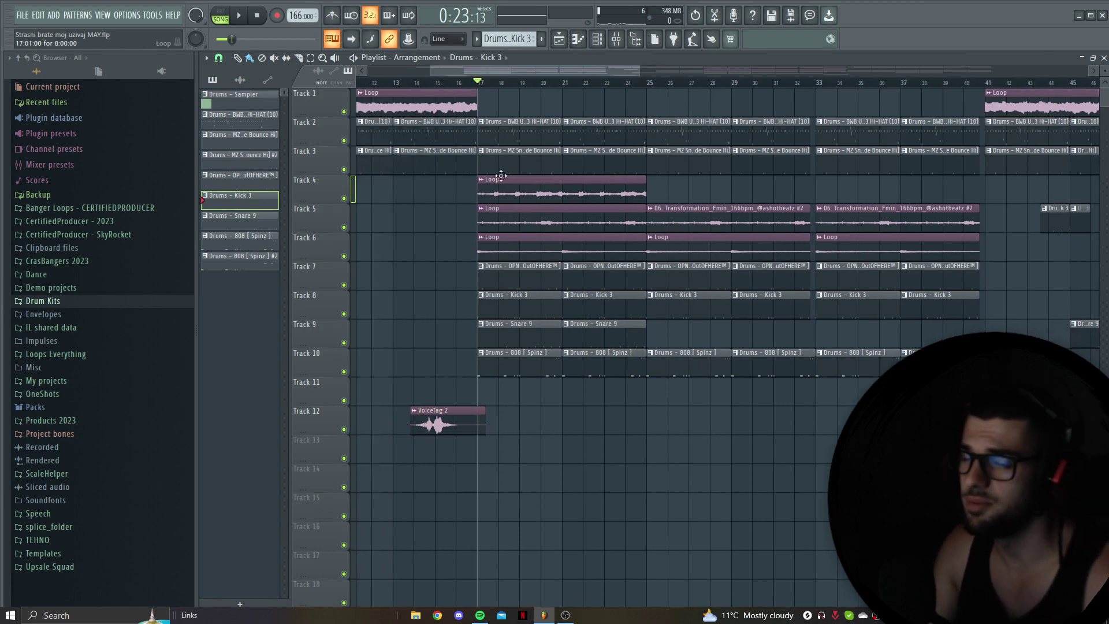
key(space)
key(space)
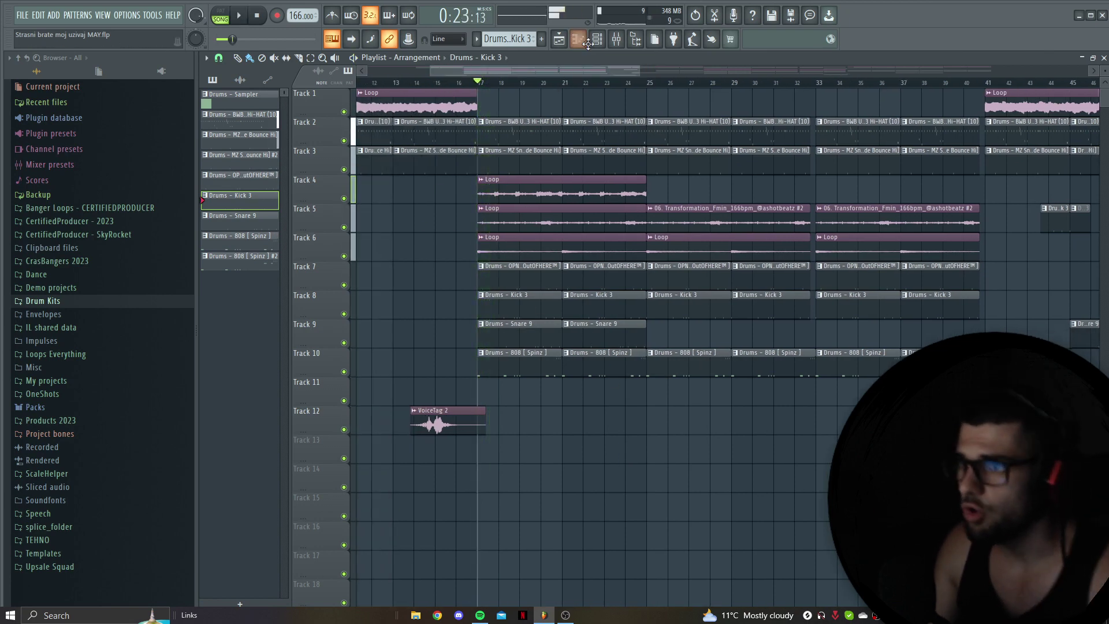
click(615, 40)
key(space)
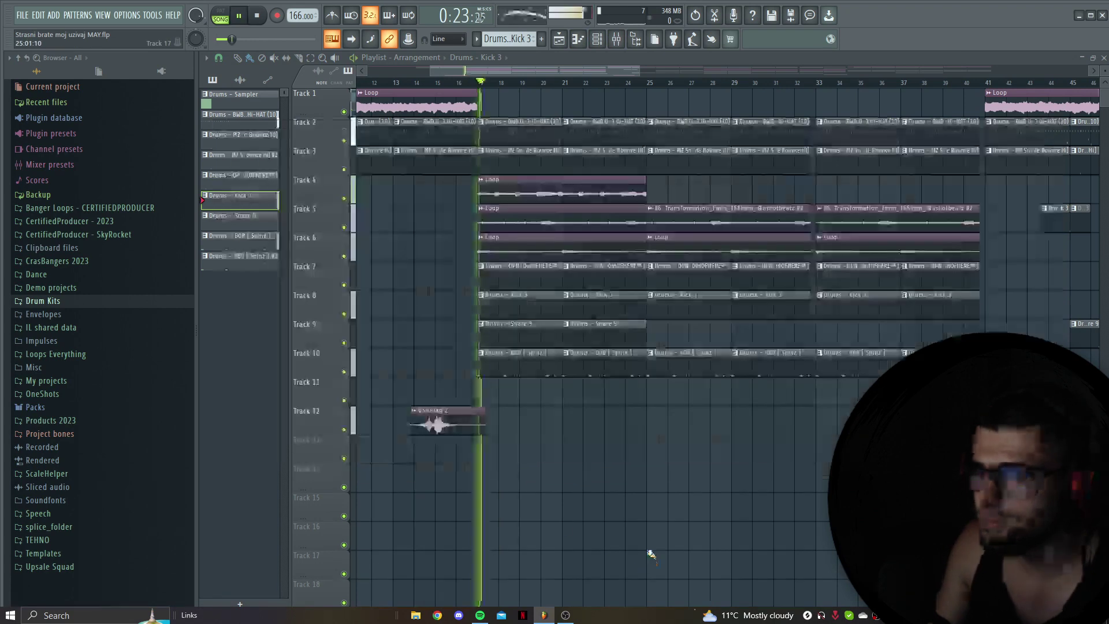
click(653, 540)
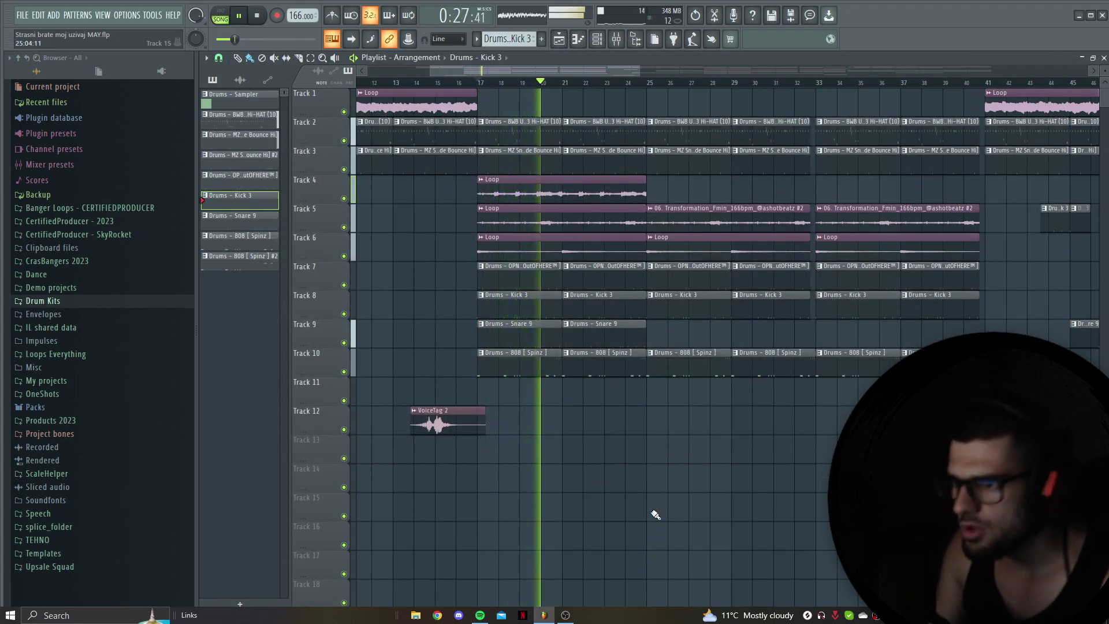
key(space)
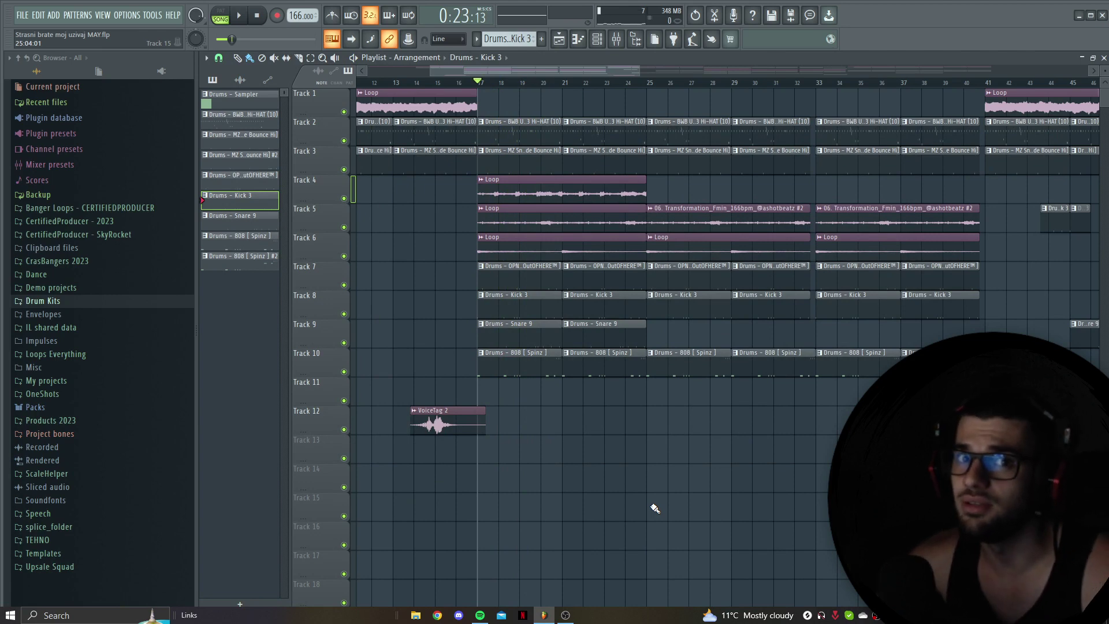
key(space)
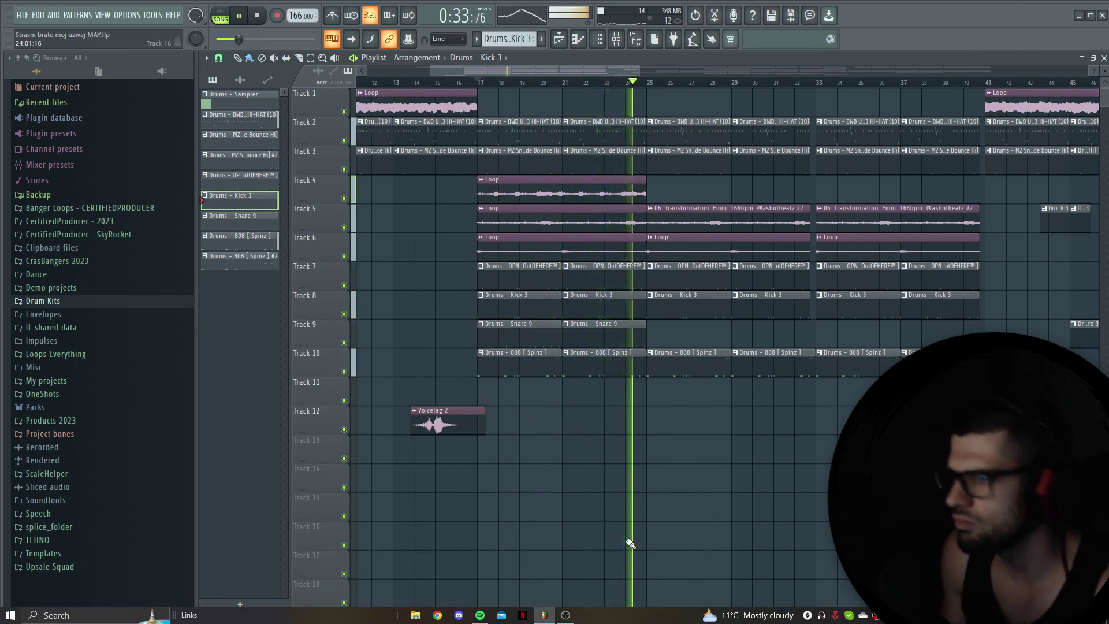
scroll(629, 543, down, 4)
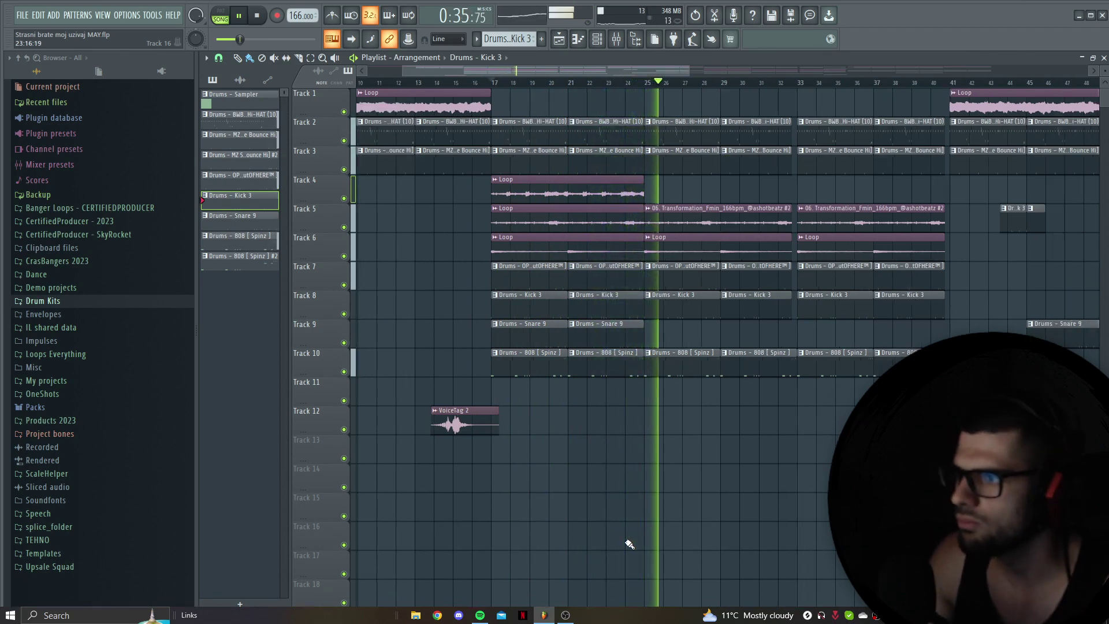
alt+scroll(590, 537, down, 3)
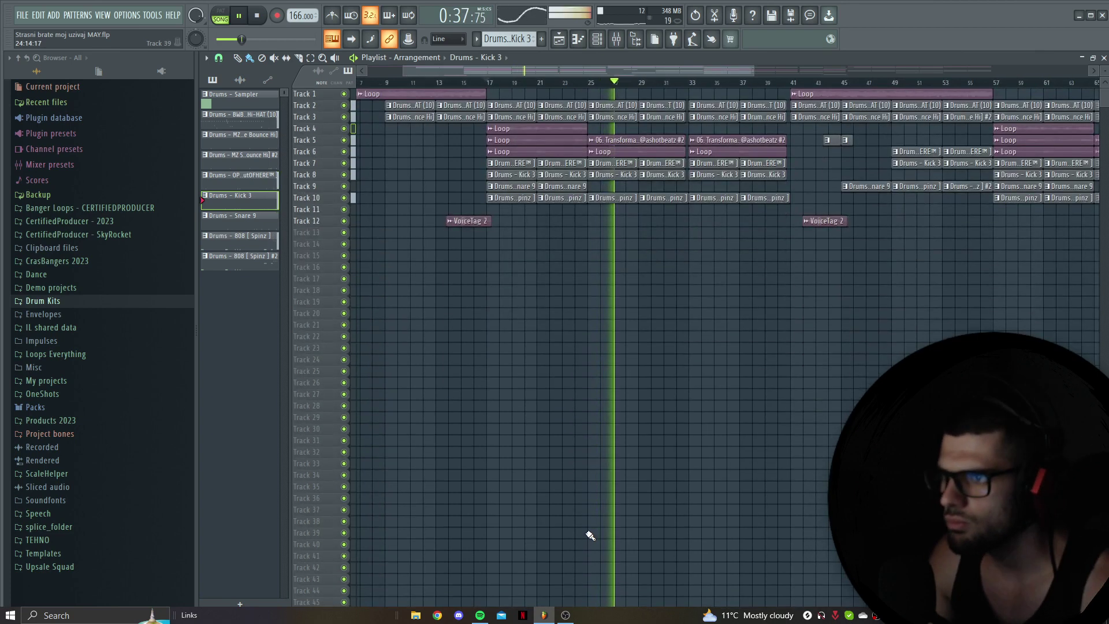
scroll(589, 535, down, 4)
scroll(589, 527, up, 3)
scroll(590, 525, down, 2)
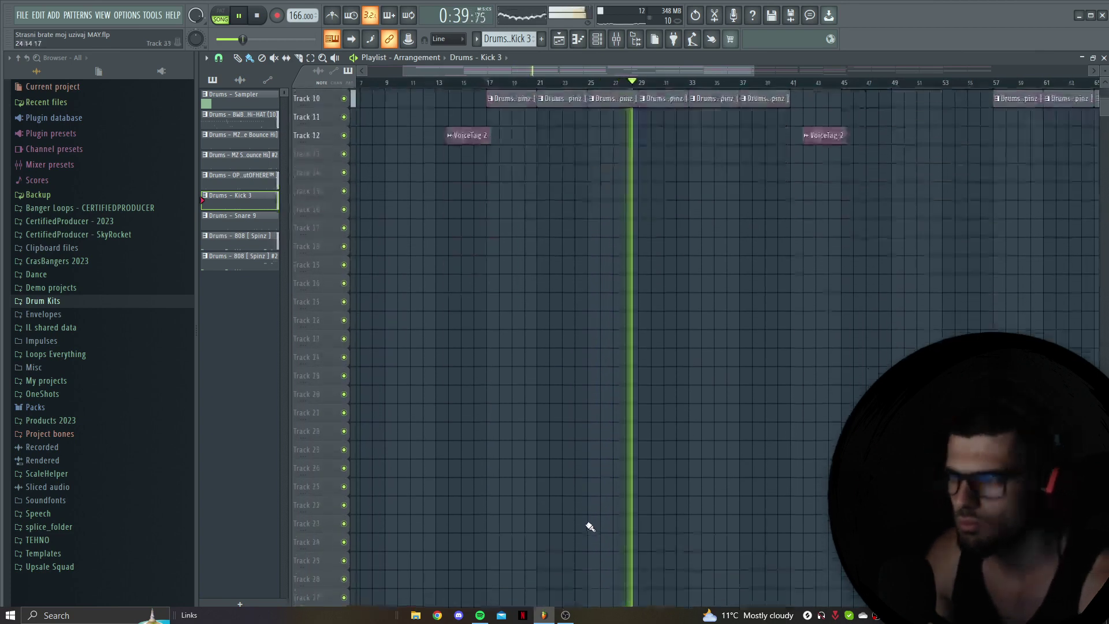
scroll(591, 524, up, 4)
scroll(591, 522, up, 3)
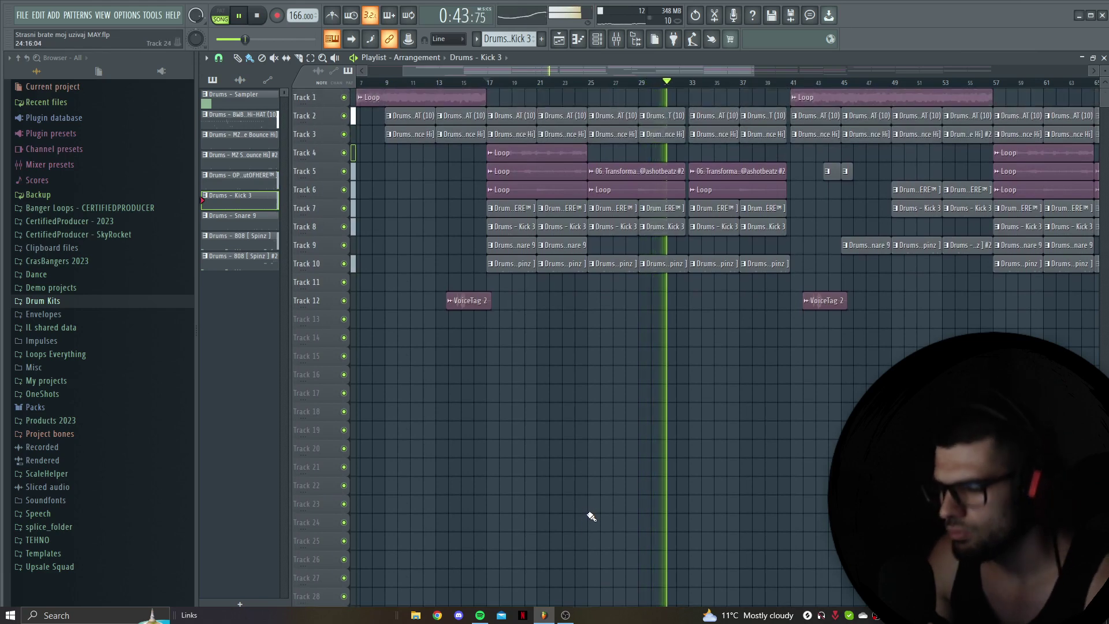
key(space)
click(566, 617)
click(567, 616)
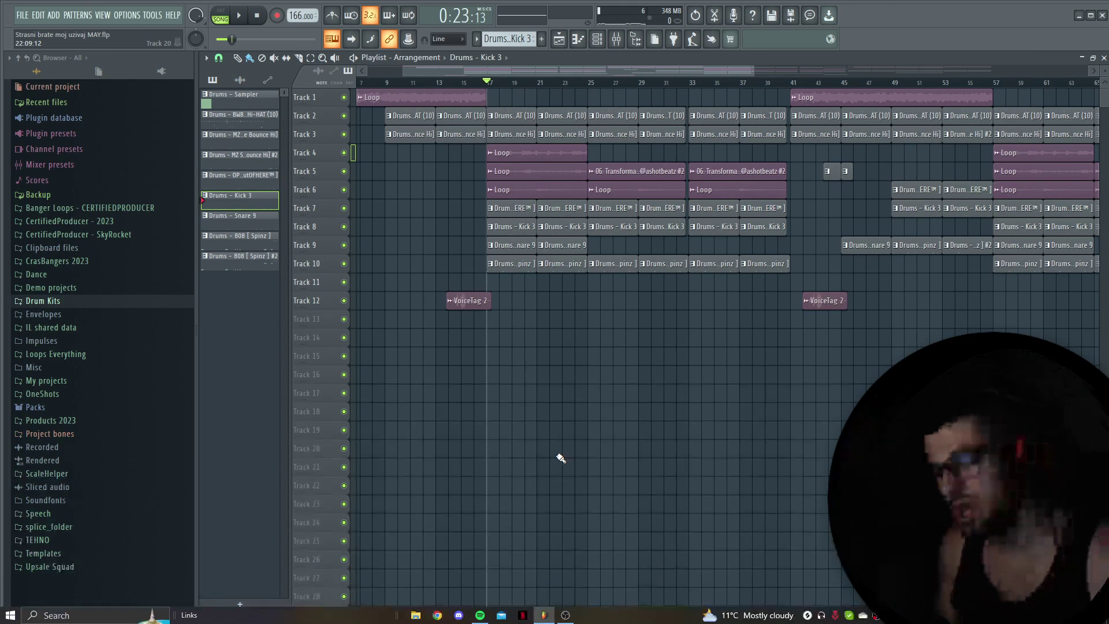
click(565, 615)
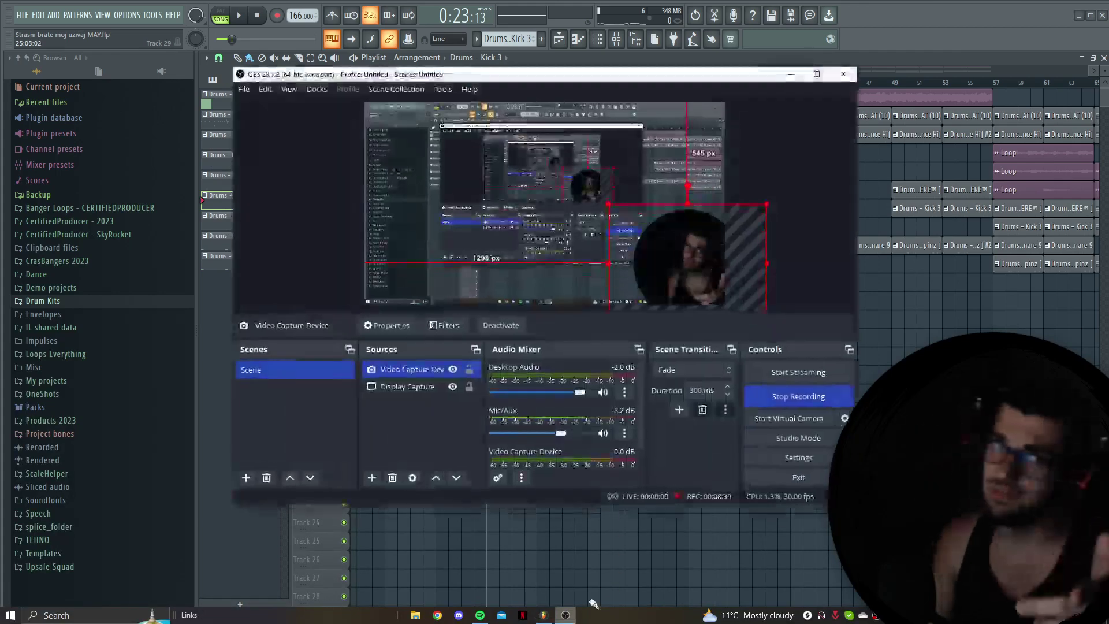